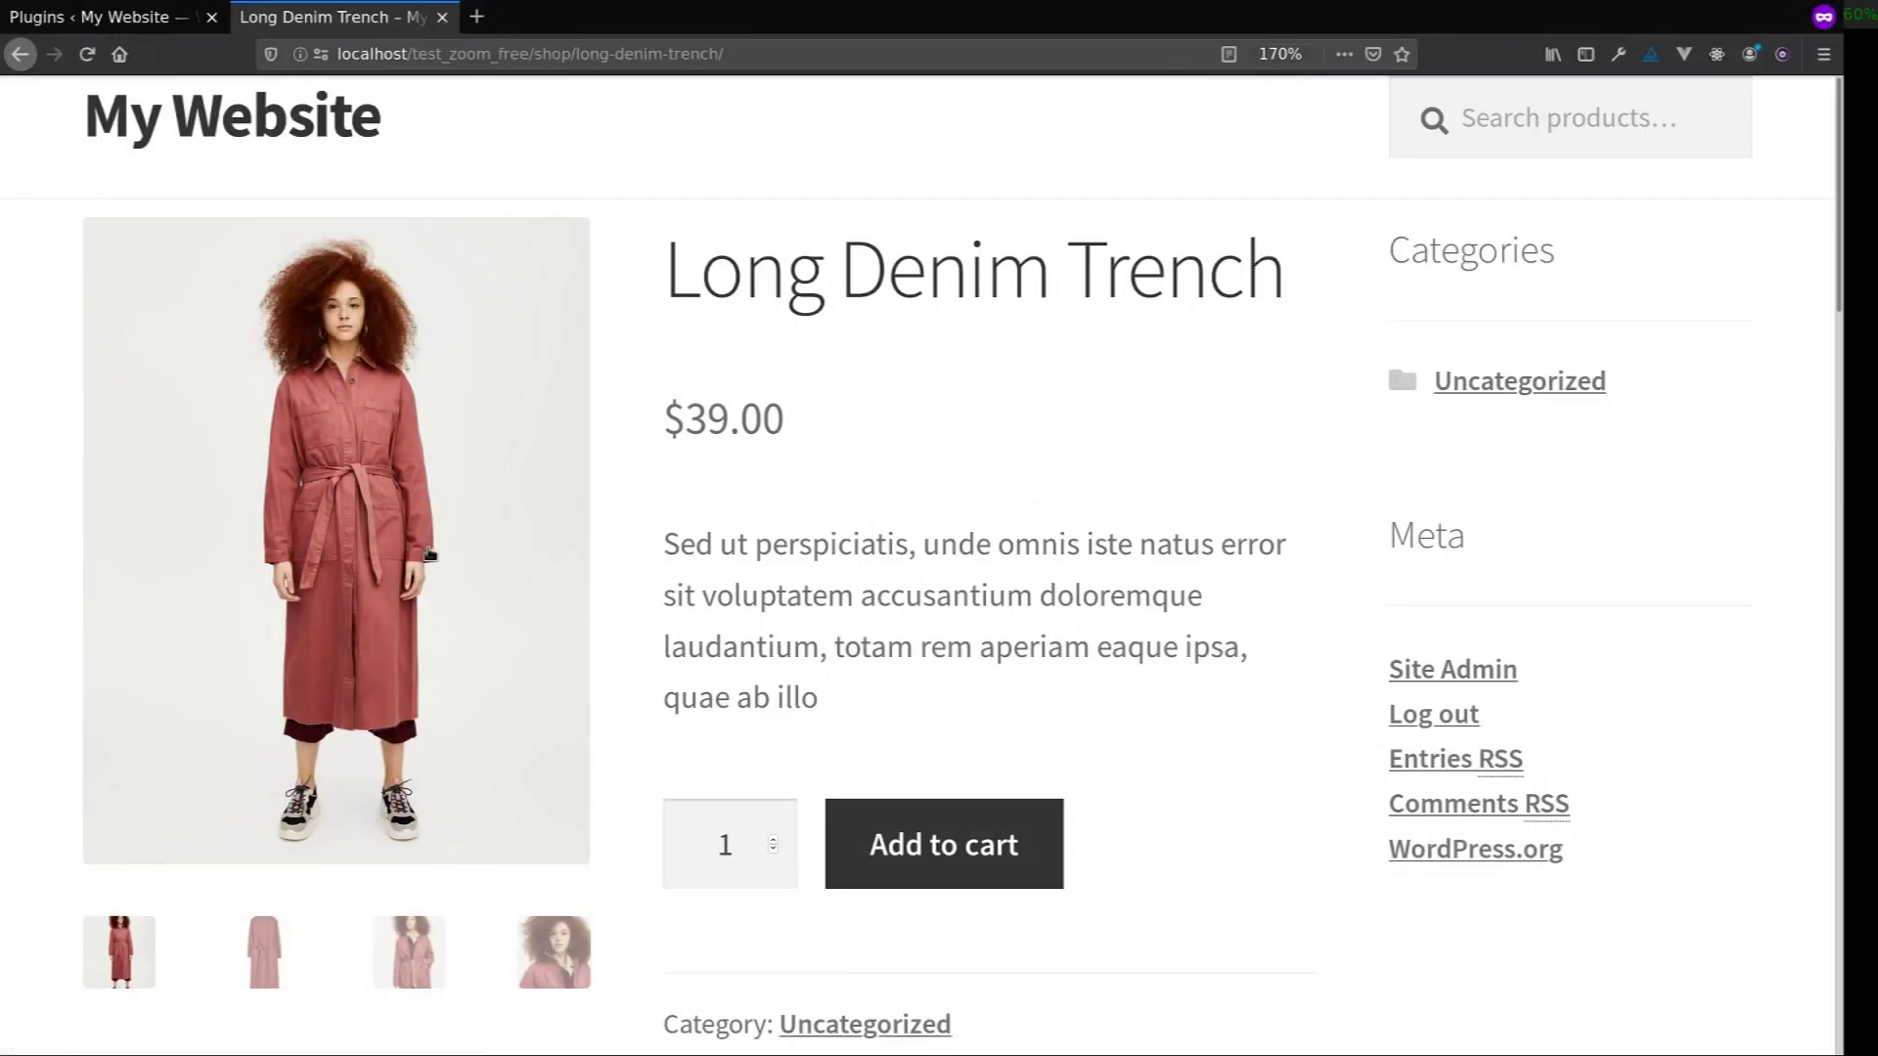
- Confirm WP Image Zoom is active, then show the coat-only photo of the Long Denim Trench
{"action": "left_click", "coordinate": [88, 19]}
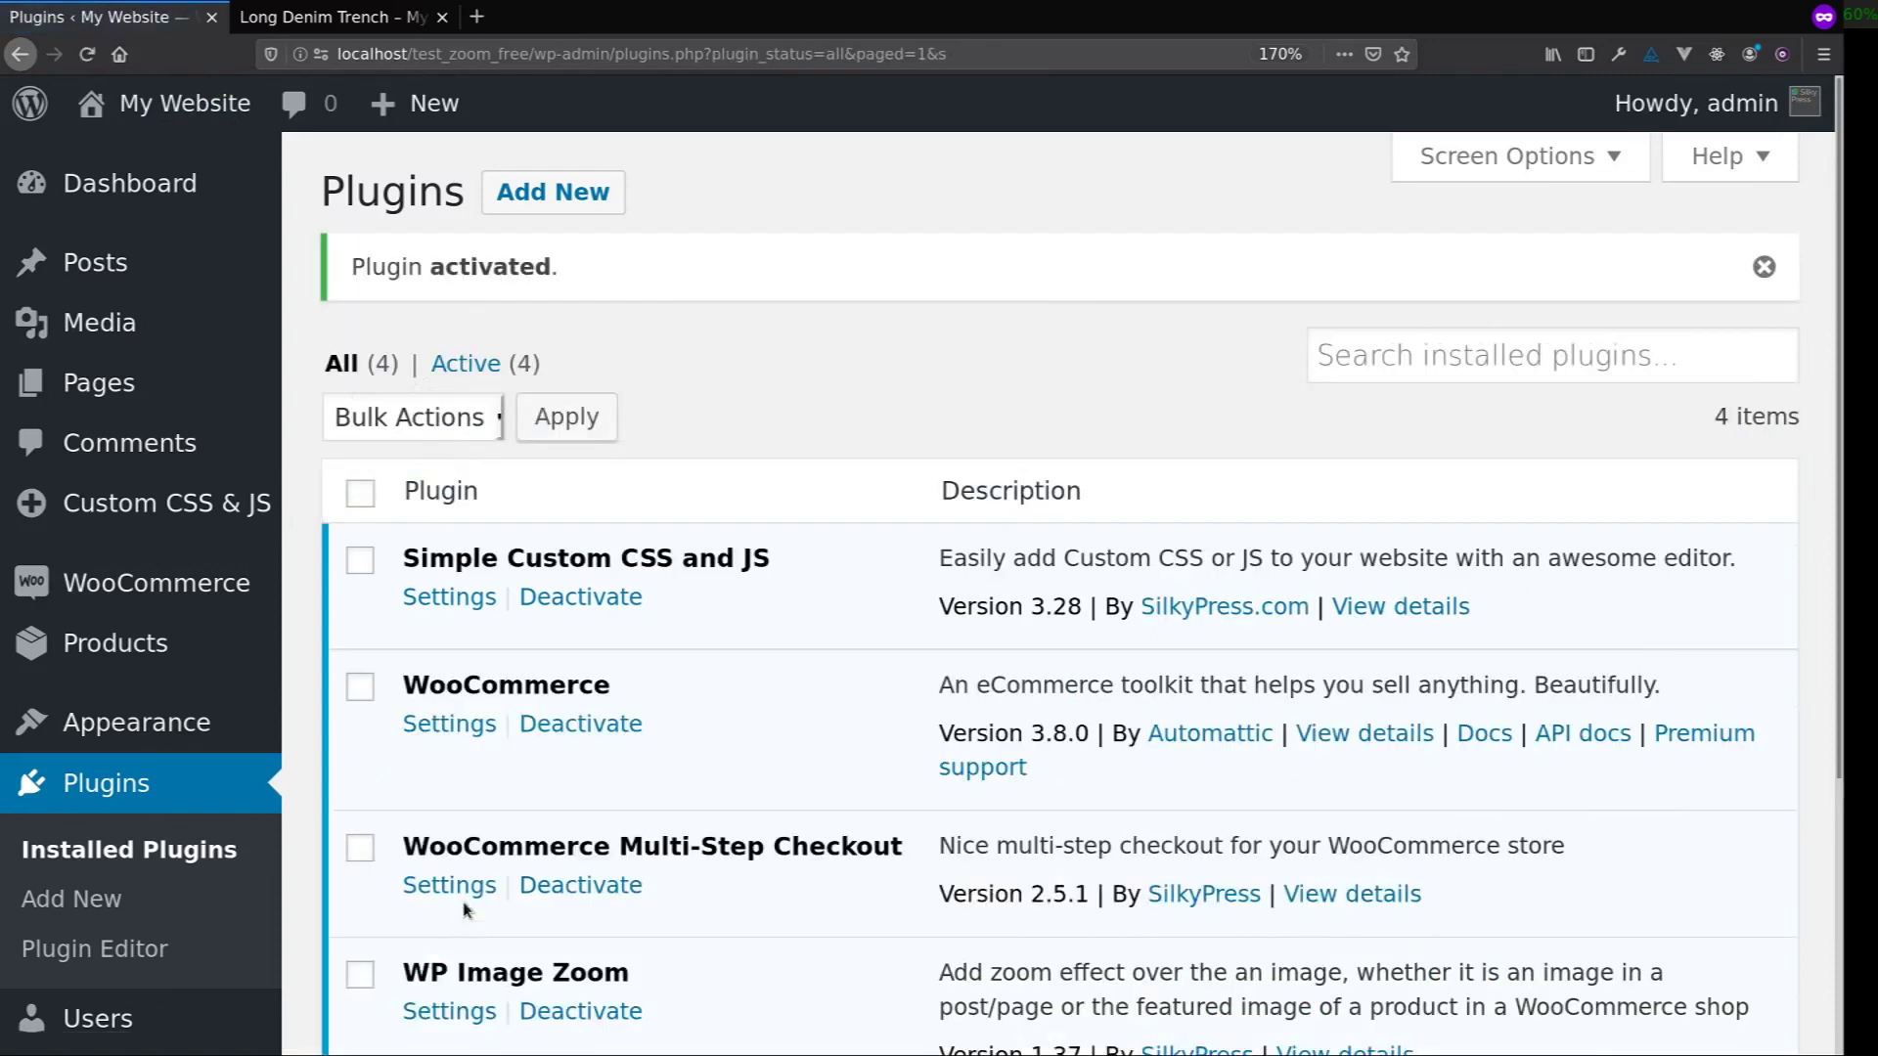
{"action": "left_click", "coordinate": [315, 22]}
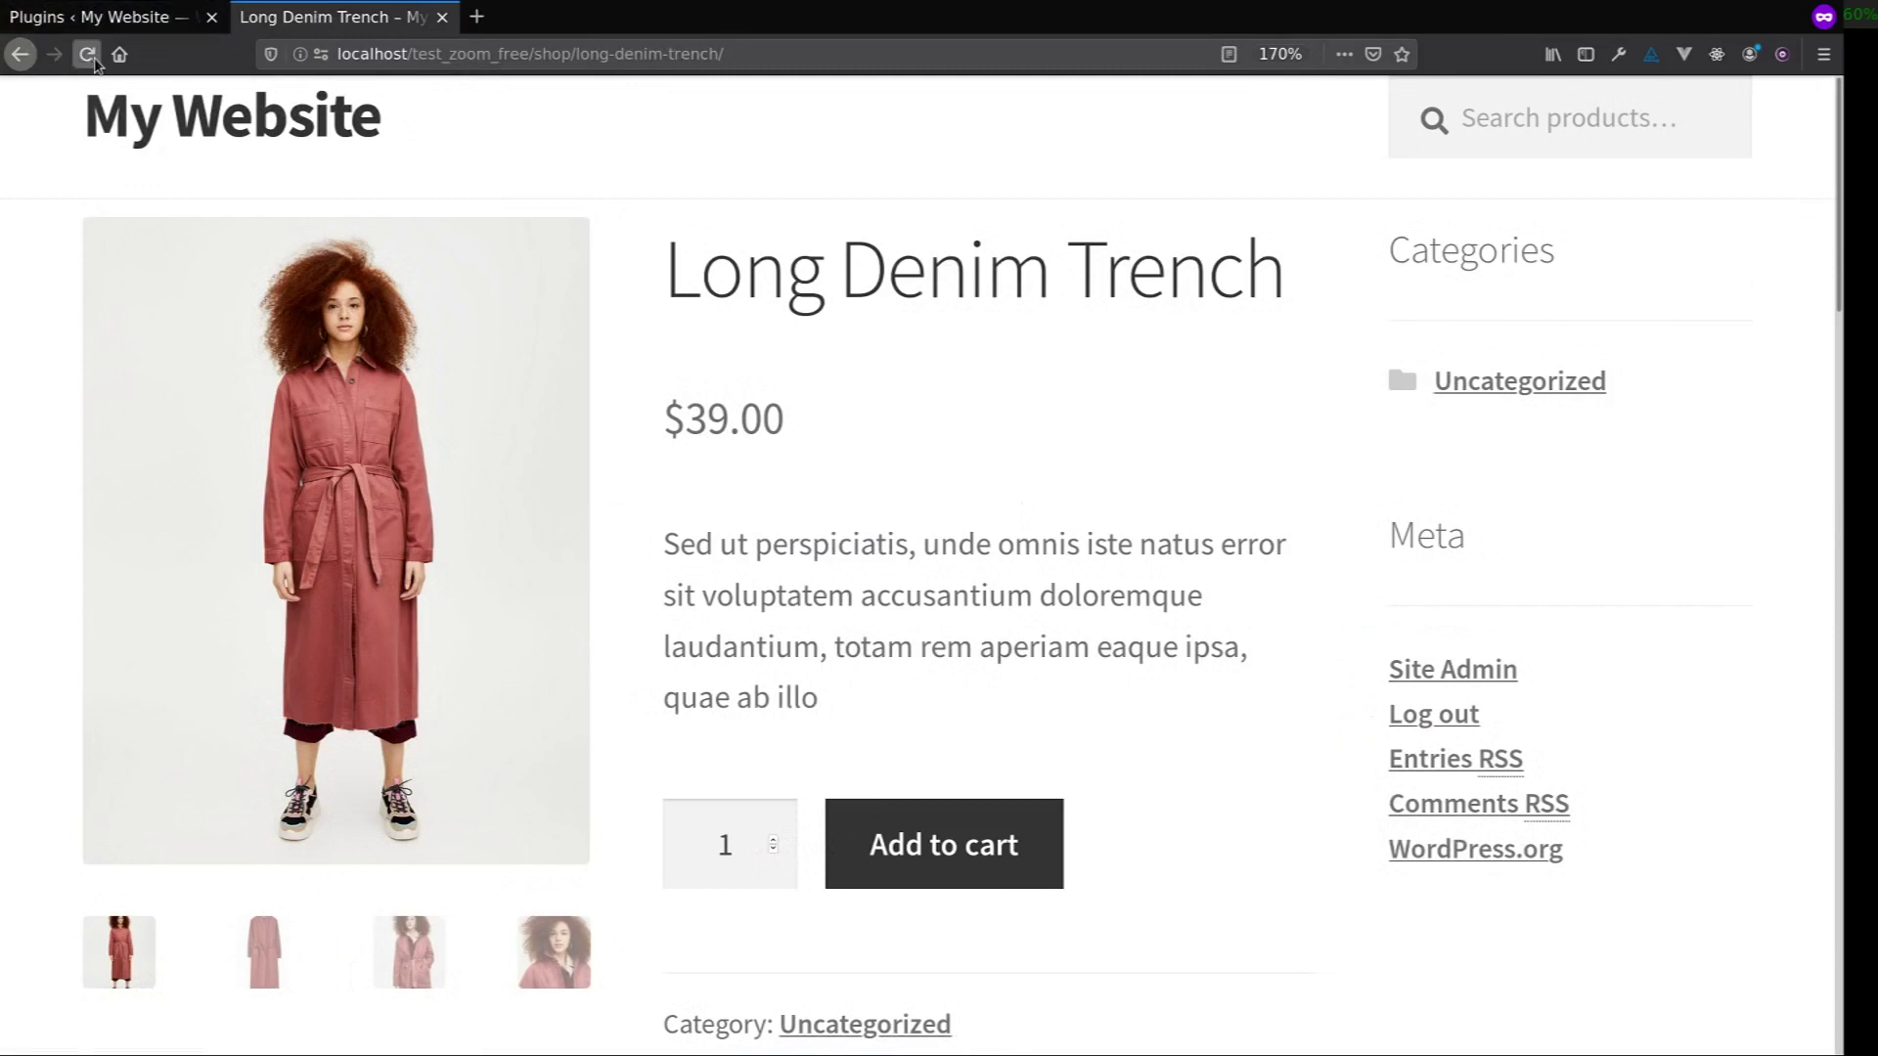
{"action": "mouse_move", "coordinate": [234, 469]}
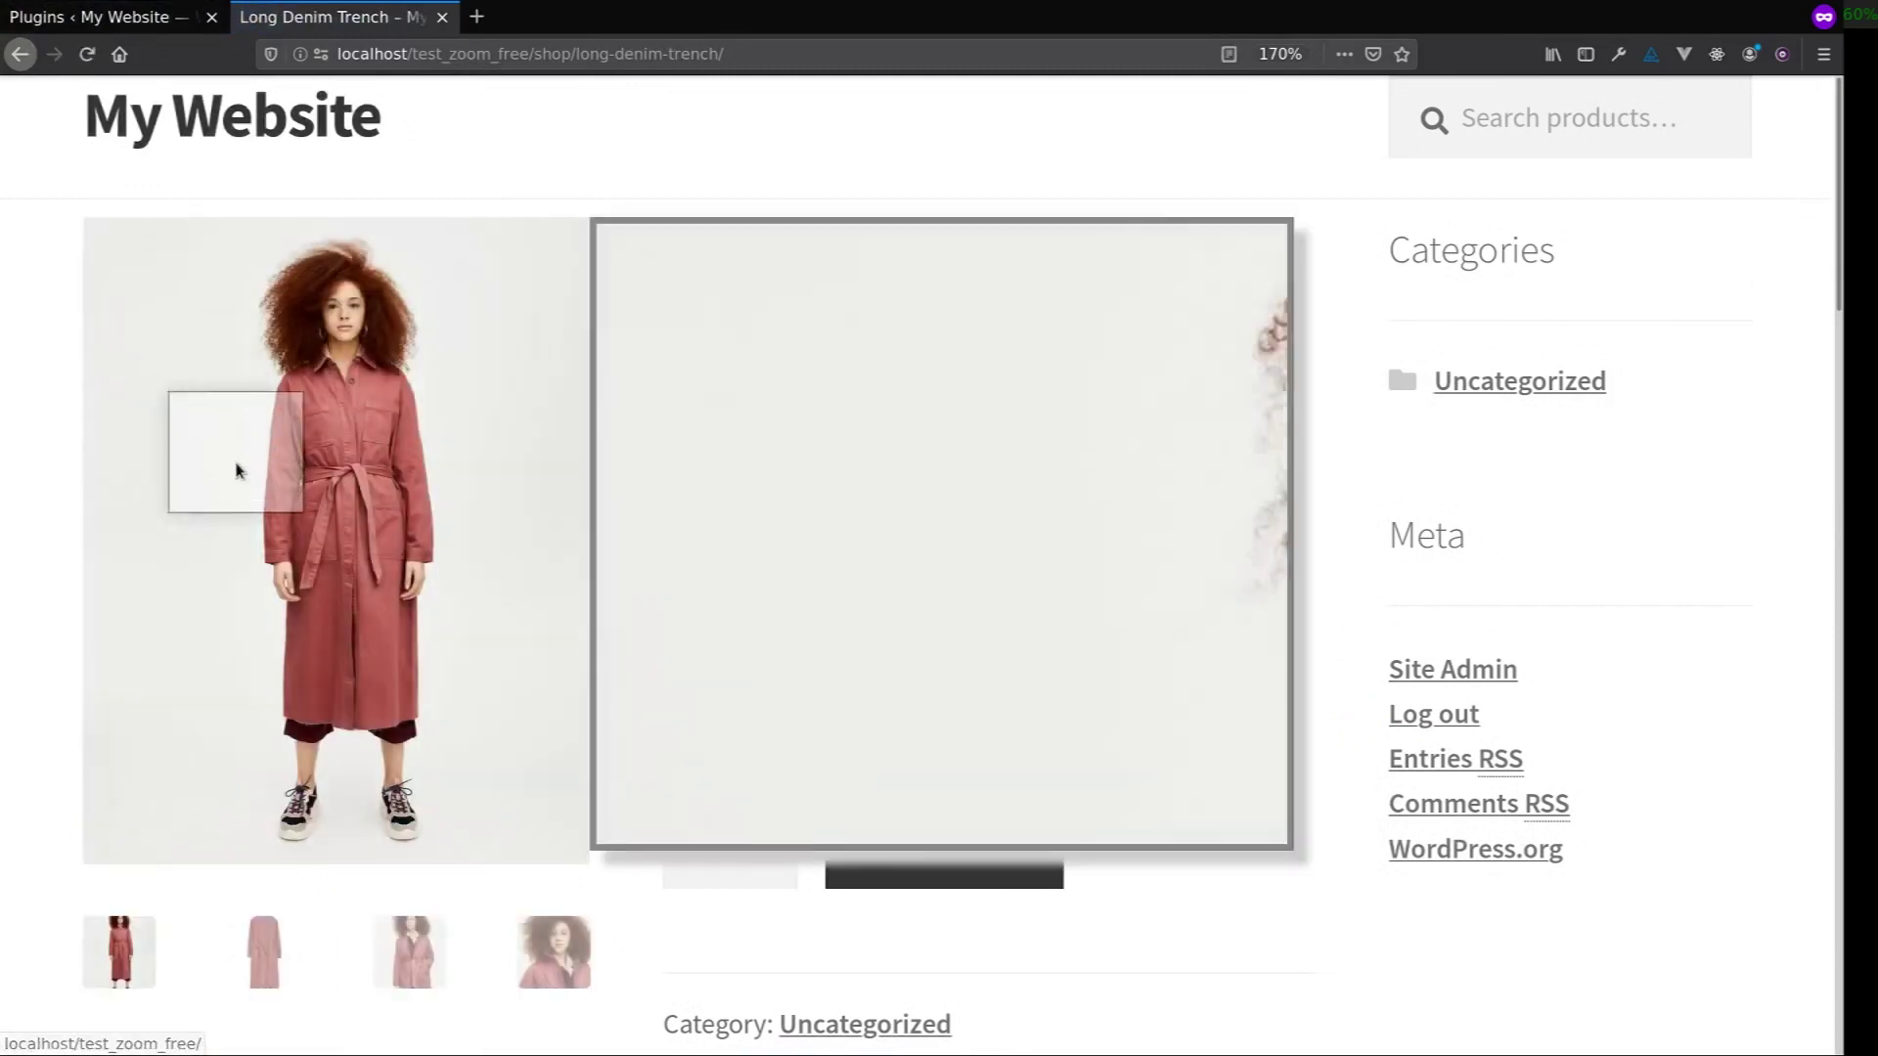
{"action": "left_click", "coordinate": [287, 953]}
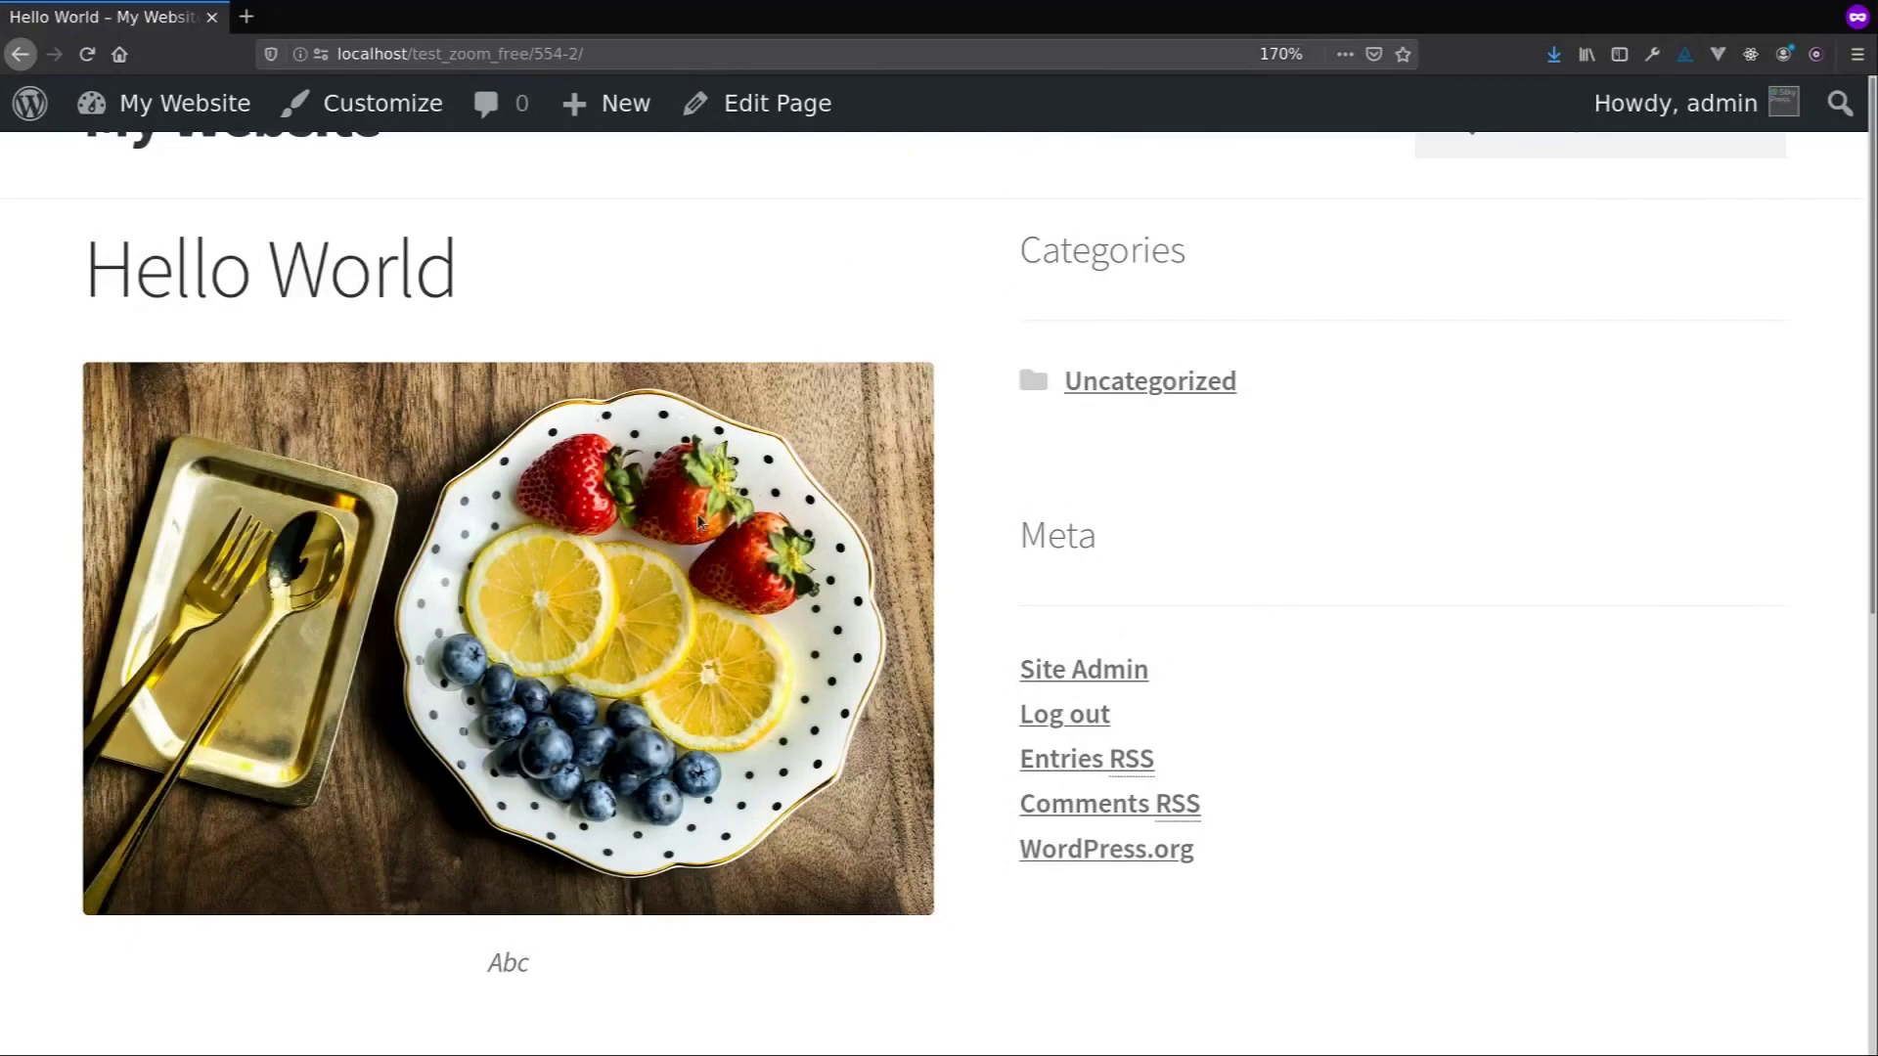
- Open the Hello World page editor in a new tab
{"action": "right_click", "coordinate": [817, 136]}
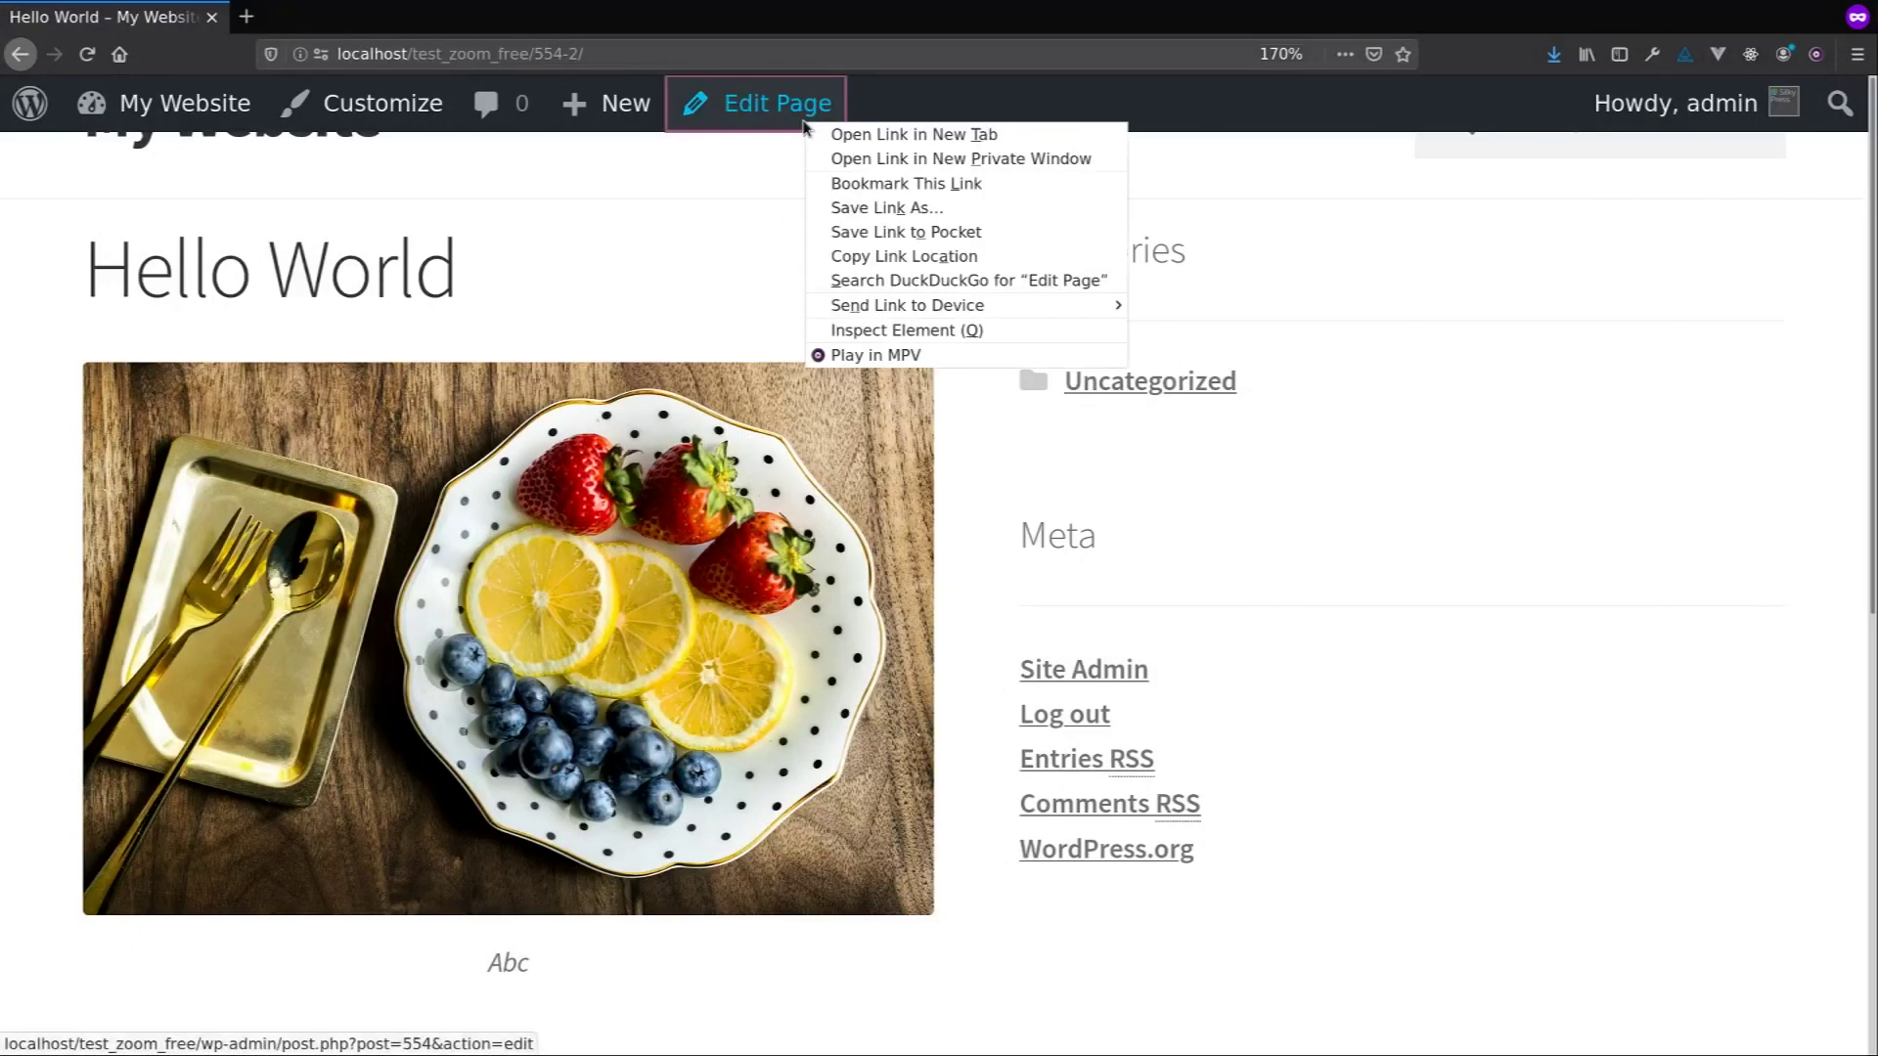
{"action": "left_click", "coordinate": [841, 135]}
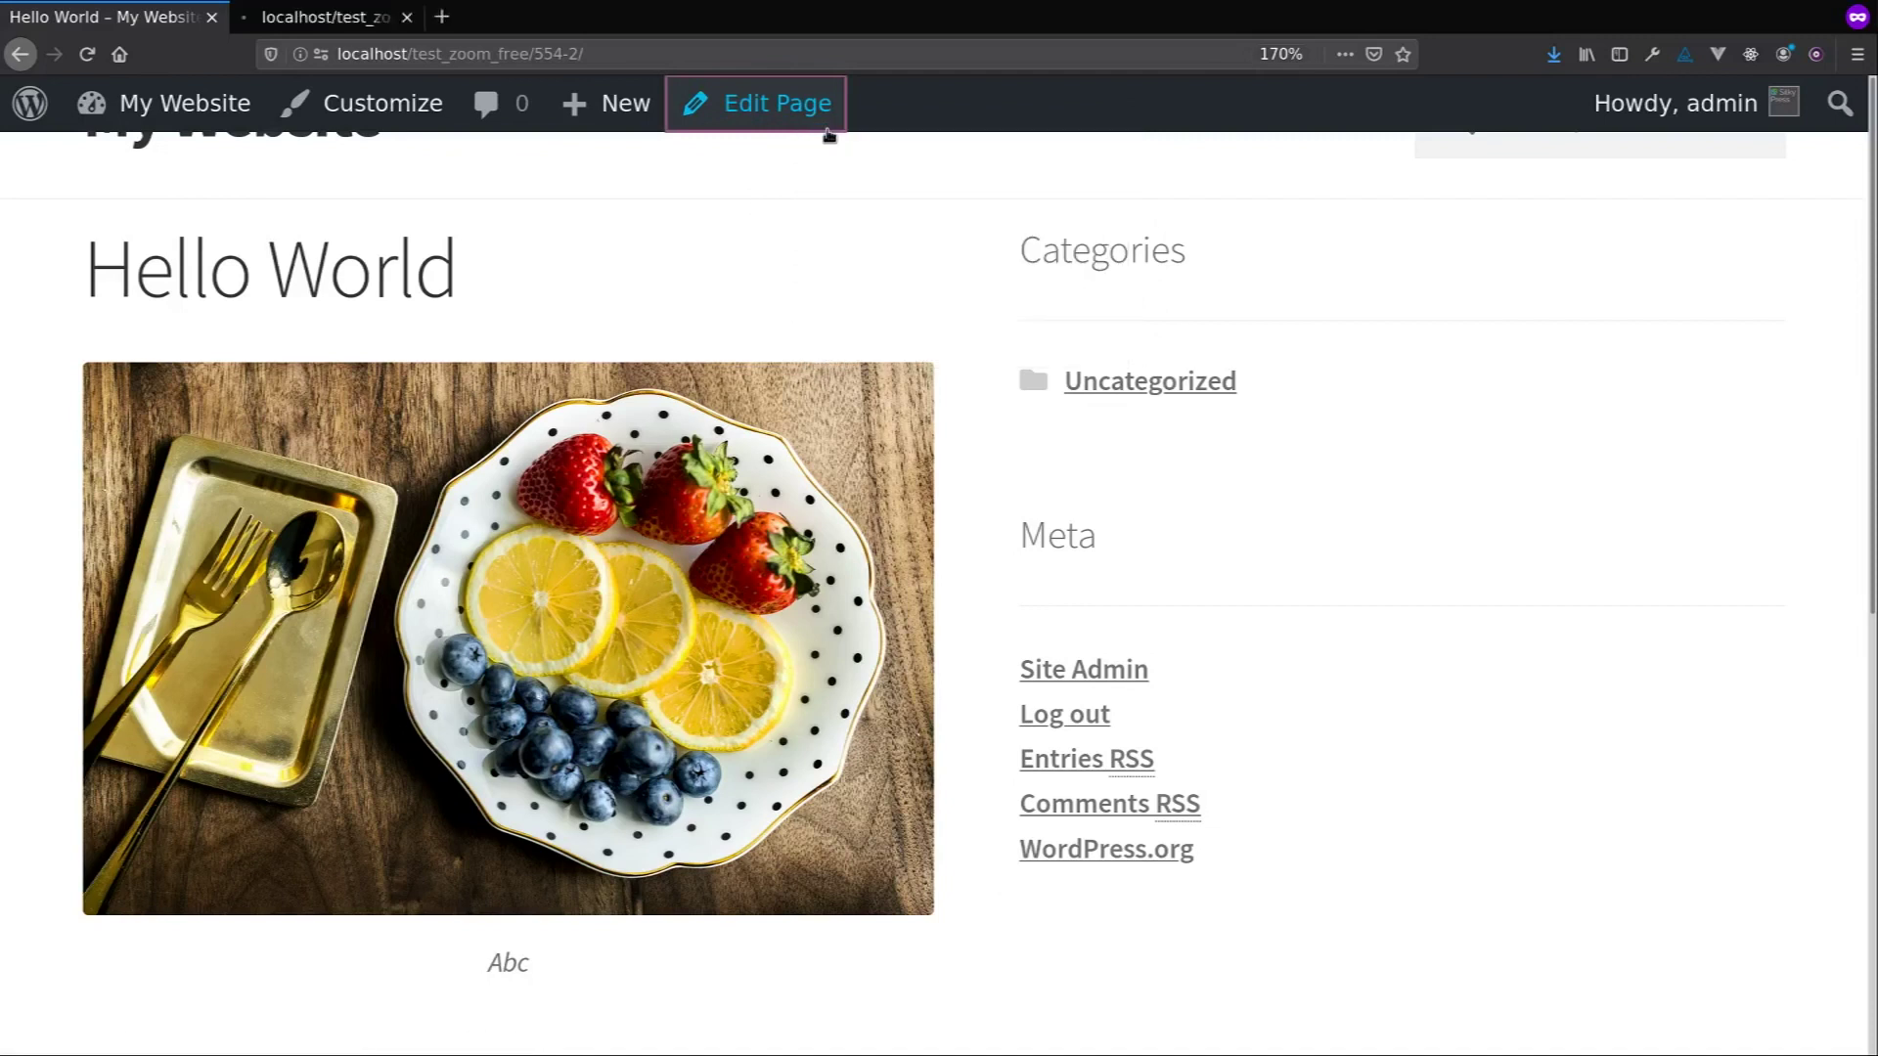
{"action": "left_click", "coordinate": [364, 20]}
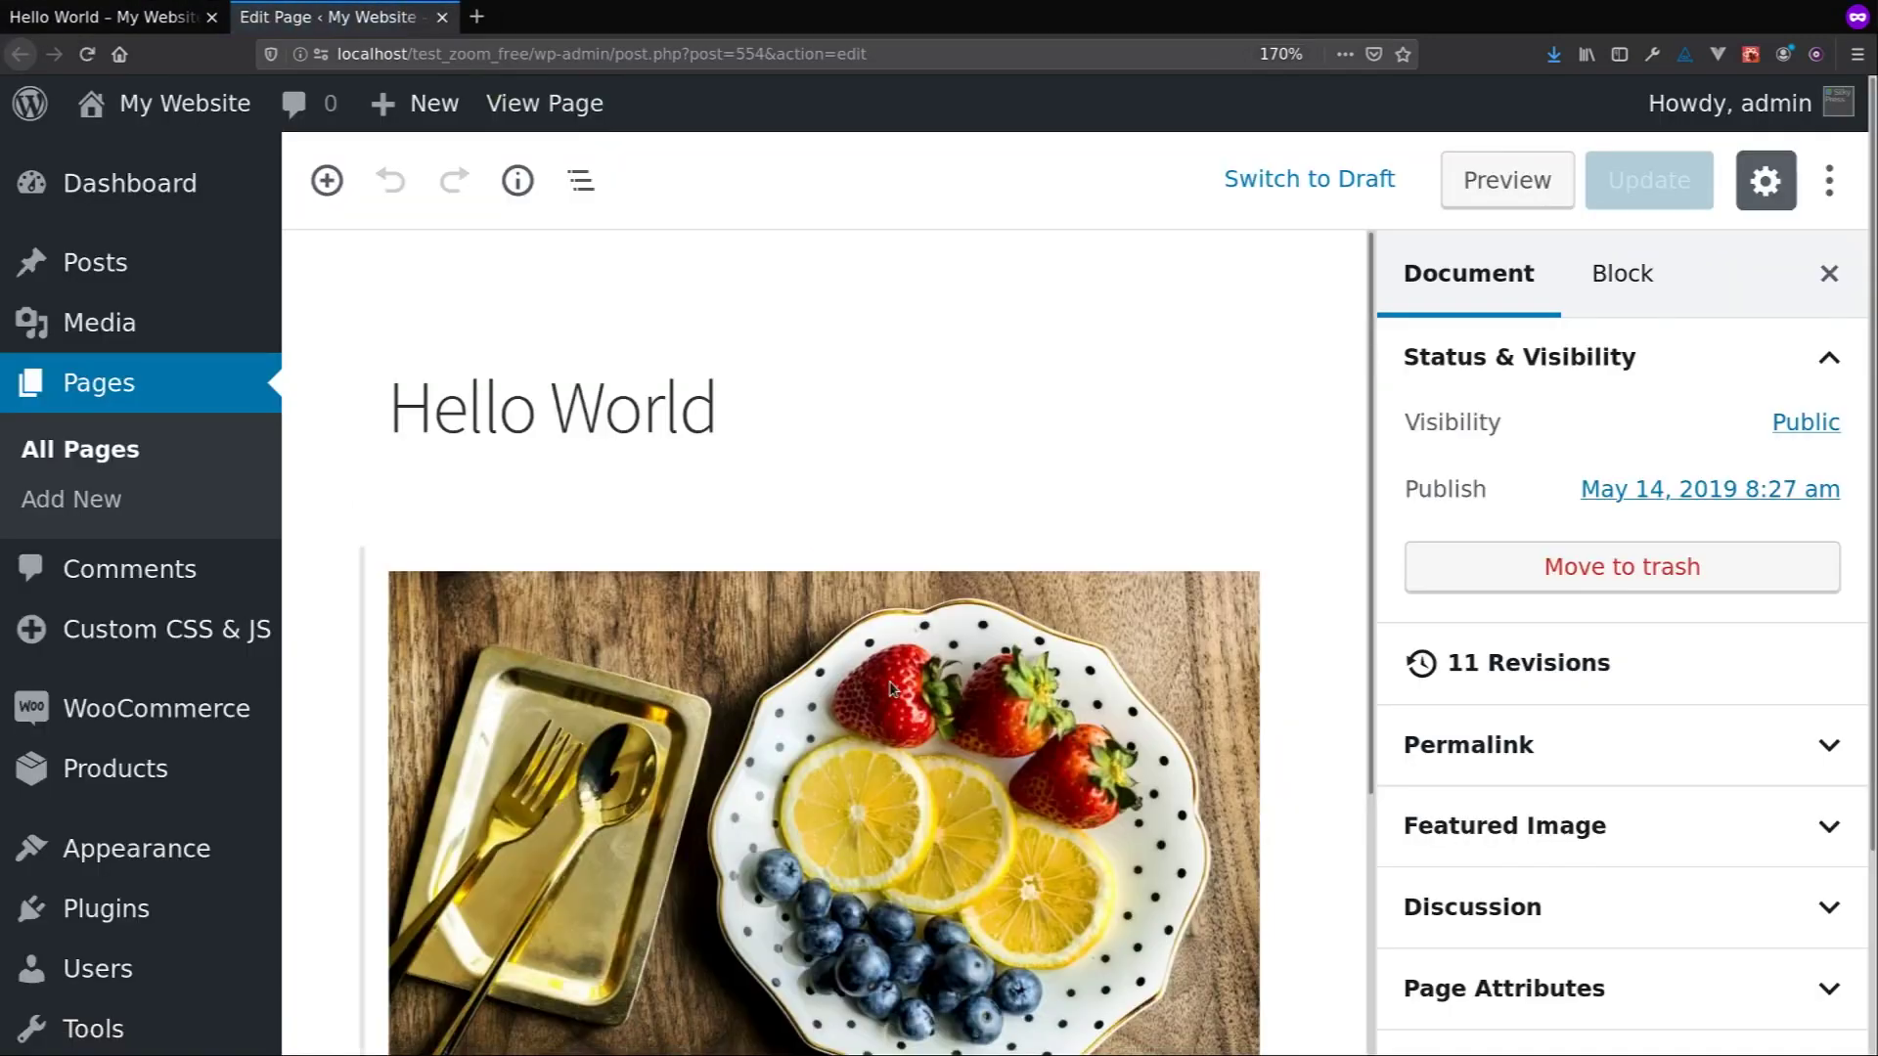
- Apply the with Zoom style to the fruit plate image, update the page, and return to the site
{"action": "left_click", "coordinate": [892, 690]}
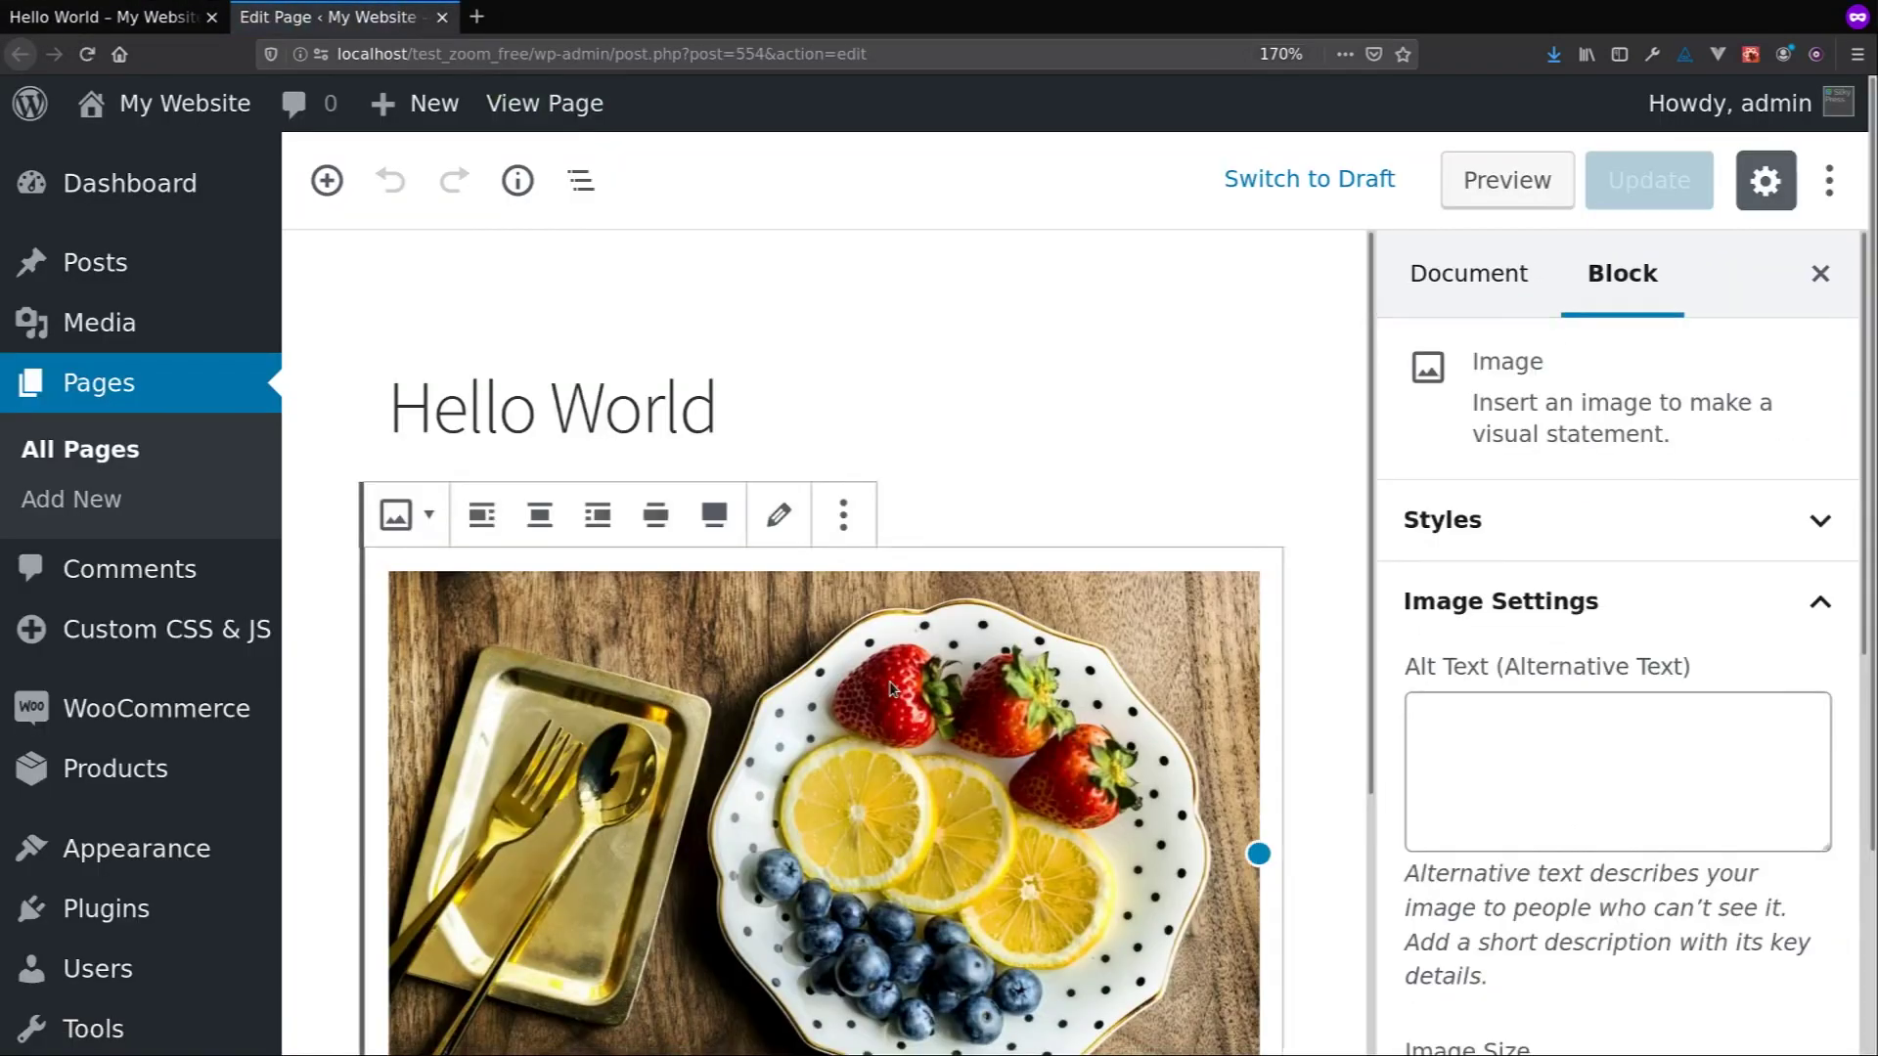
{"action": "left_click", "coordinate": [1562, 504]}
{"action": "left_click", "coordinate": [1719, 641]}
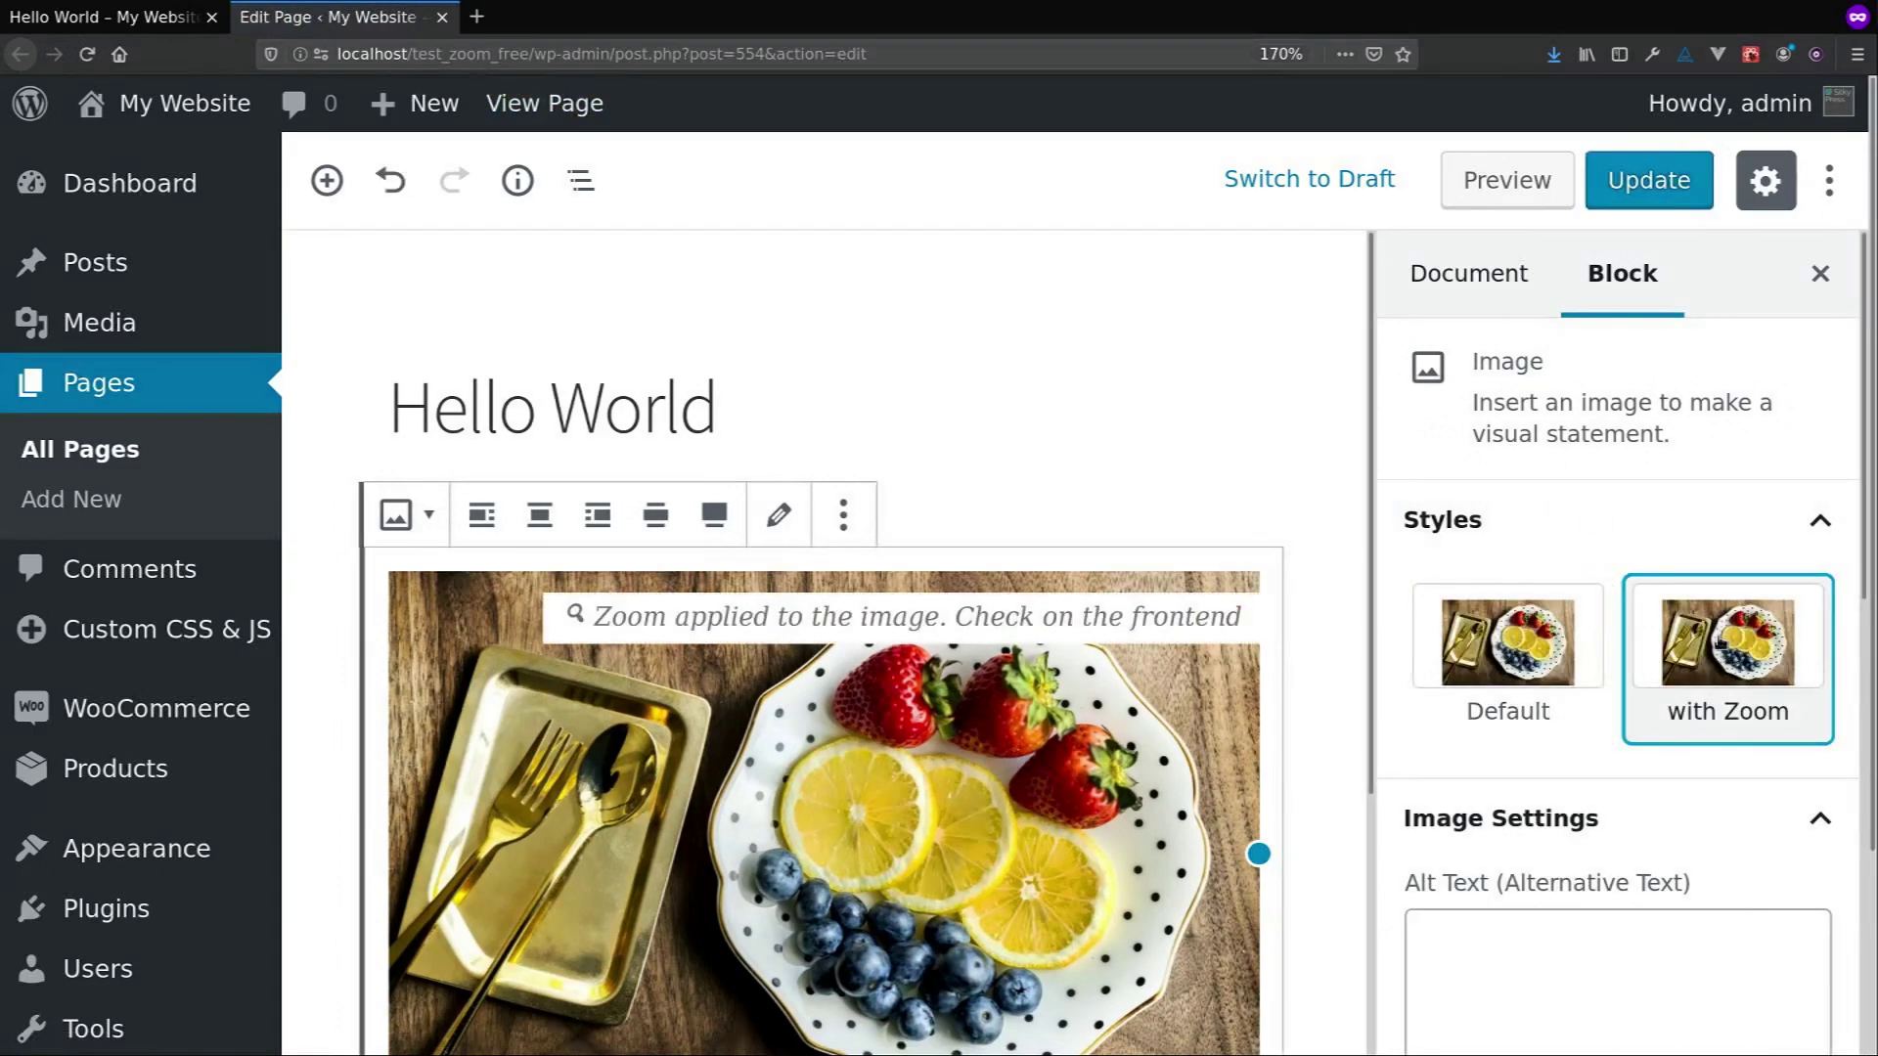
{"action": "left_click", "coordinate": [1639, 186]}
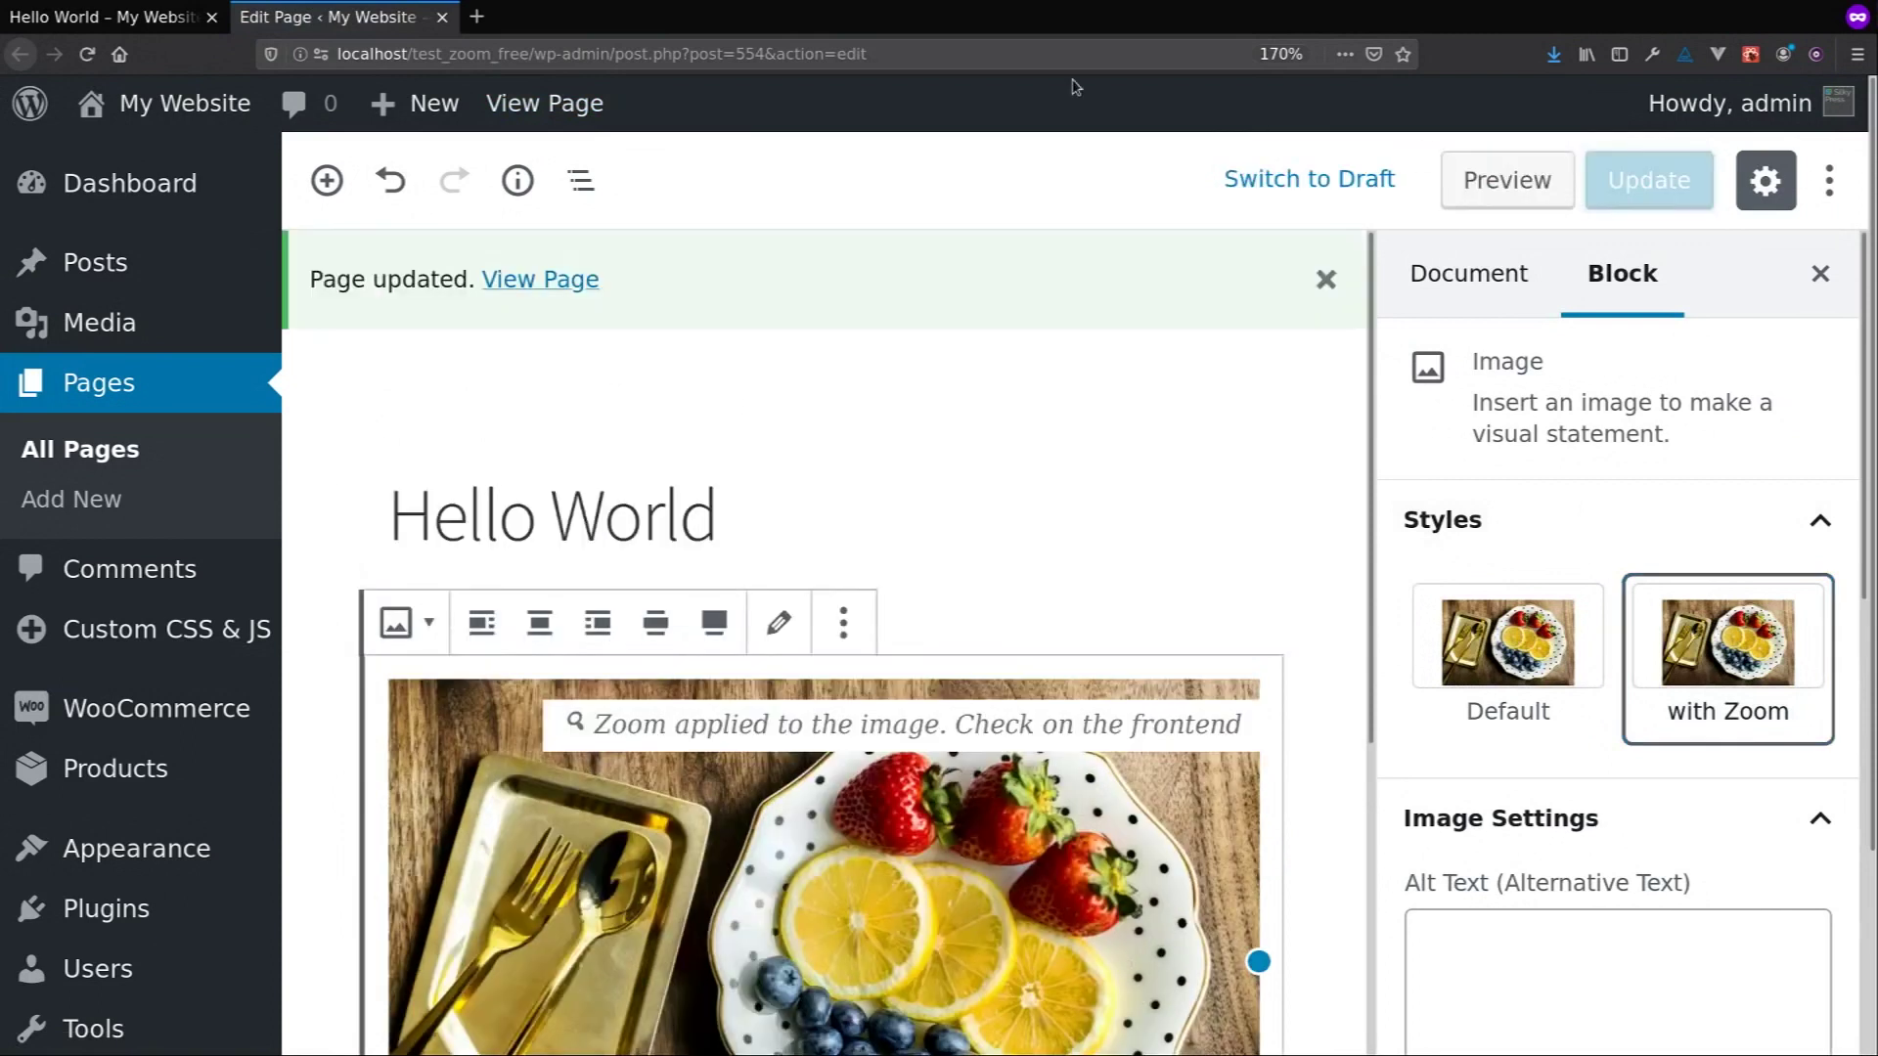
{"action": "left_click", "coordinate": [154, 29]}
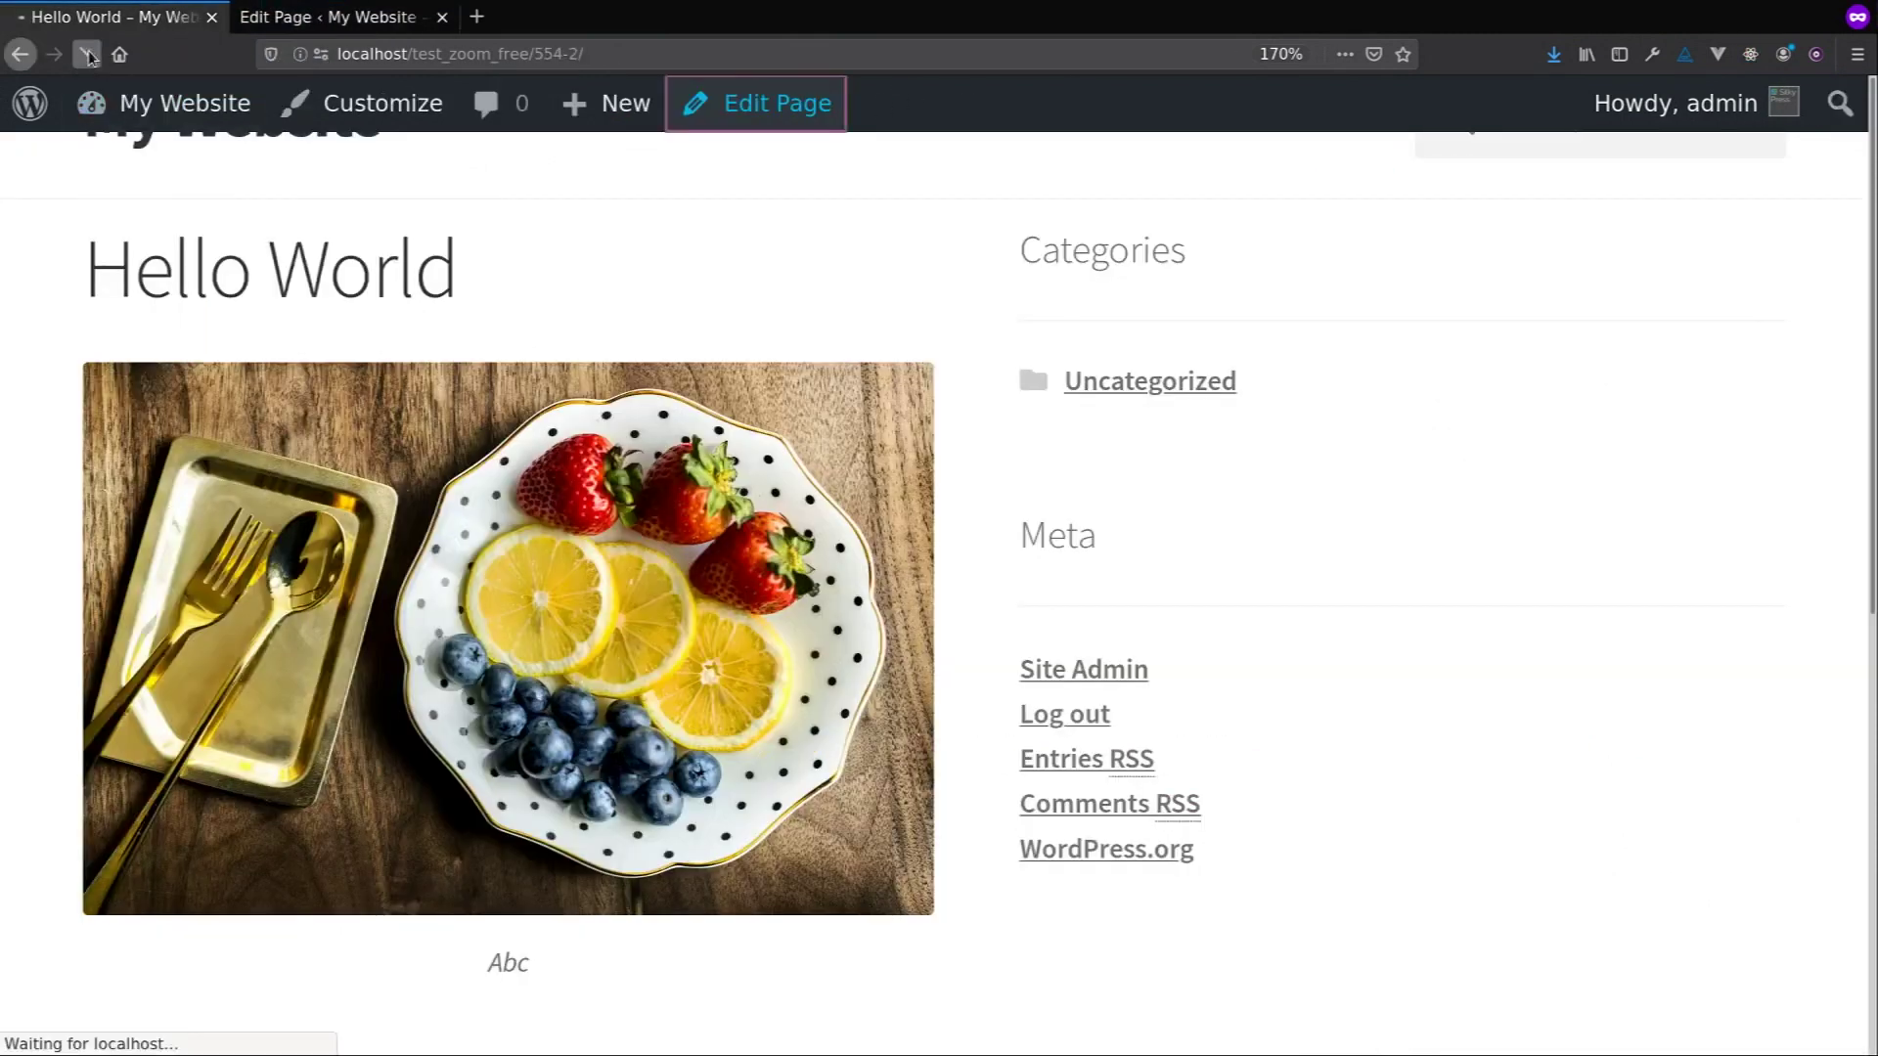
- In the WP Image Zoom settings, set the lens shape to Circle
{"action": "mouse_move", "coordinate": [556, 498]}
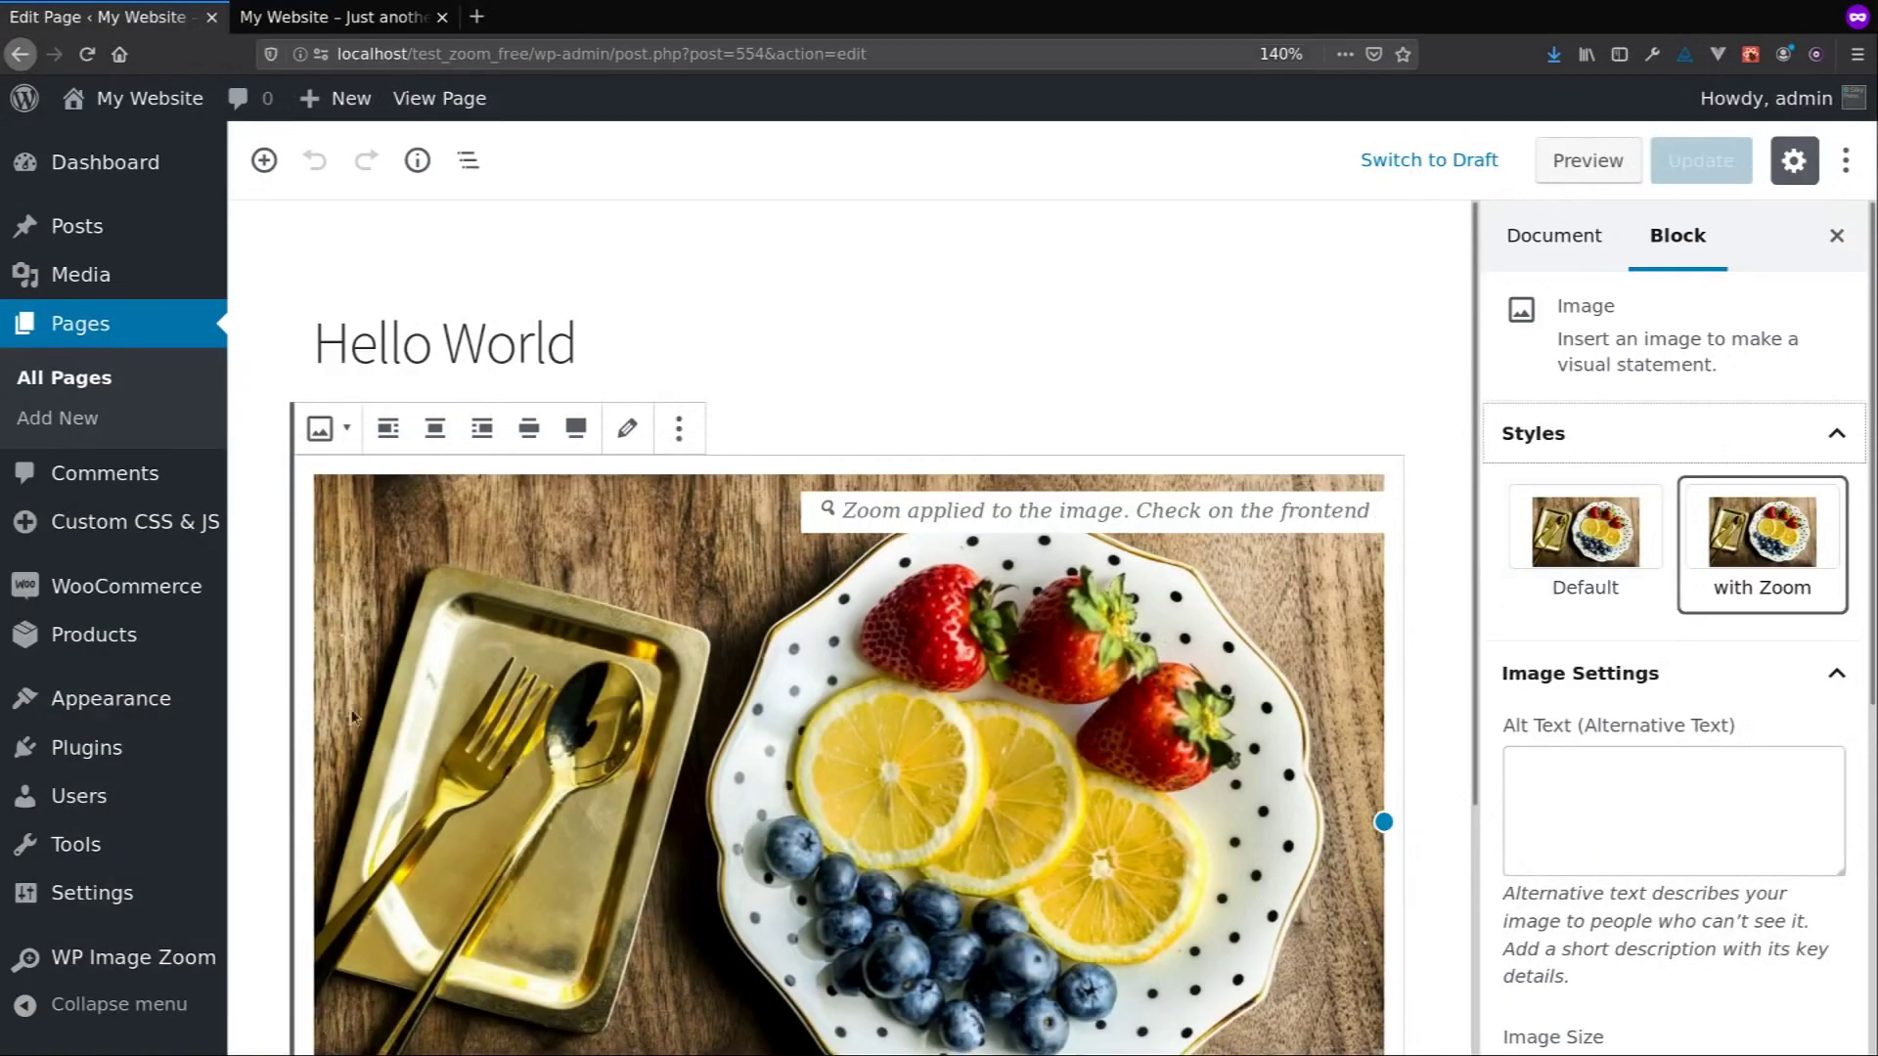
{"action": "left_click", "coordinate": [168, 957]}
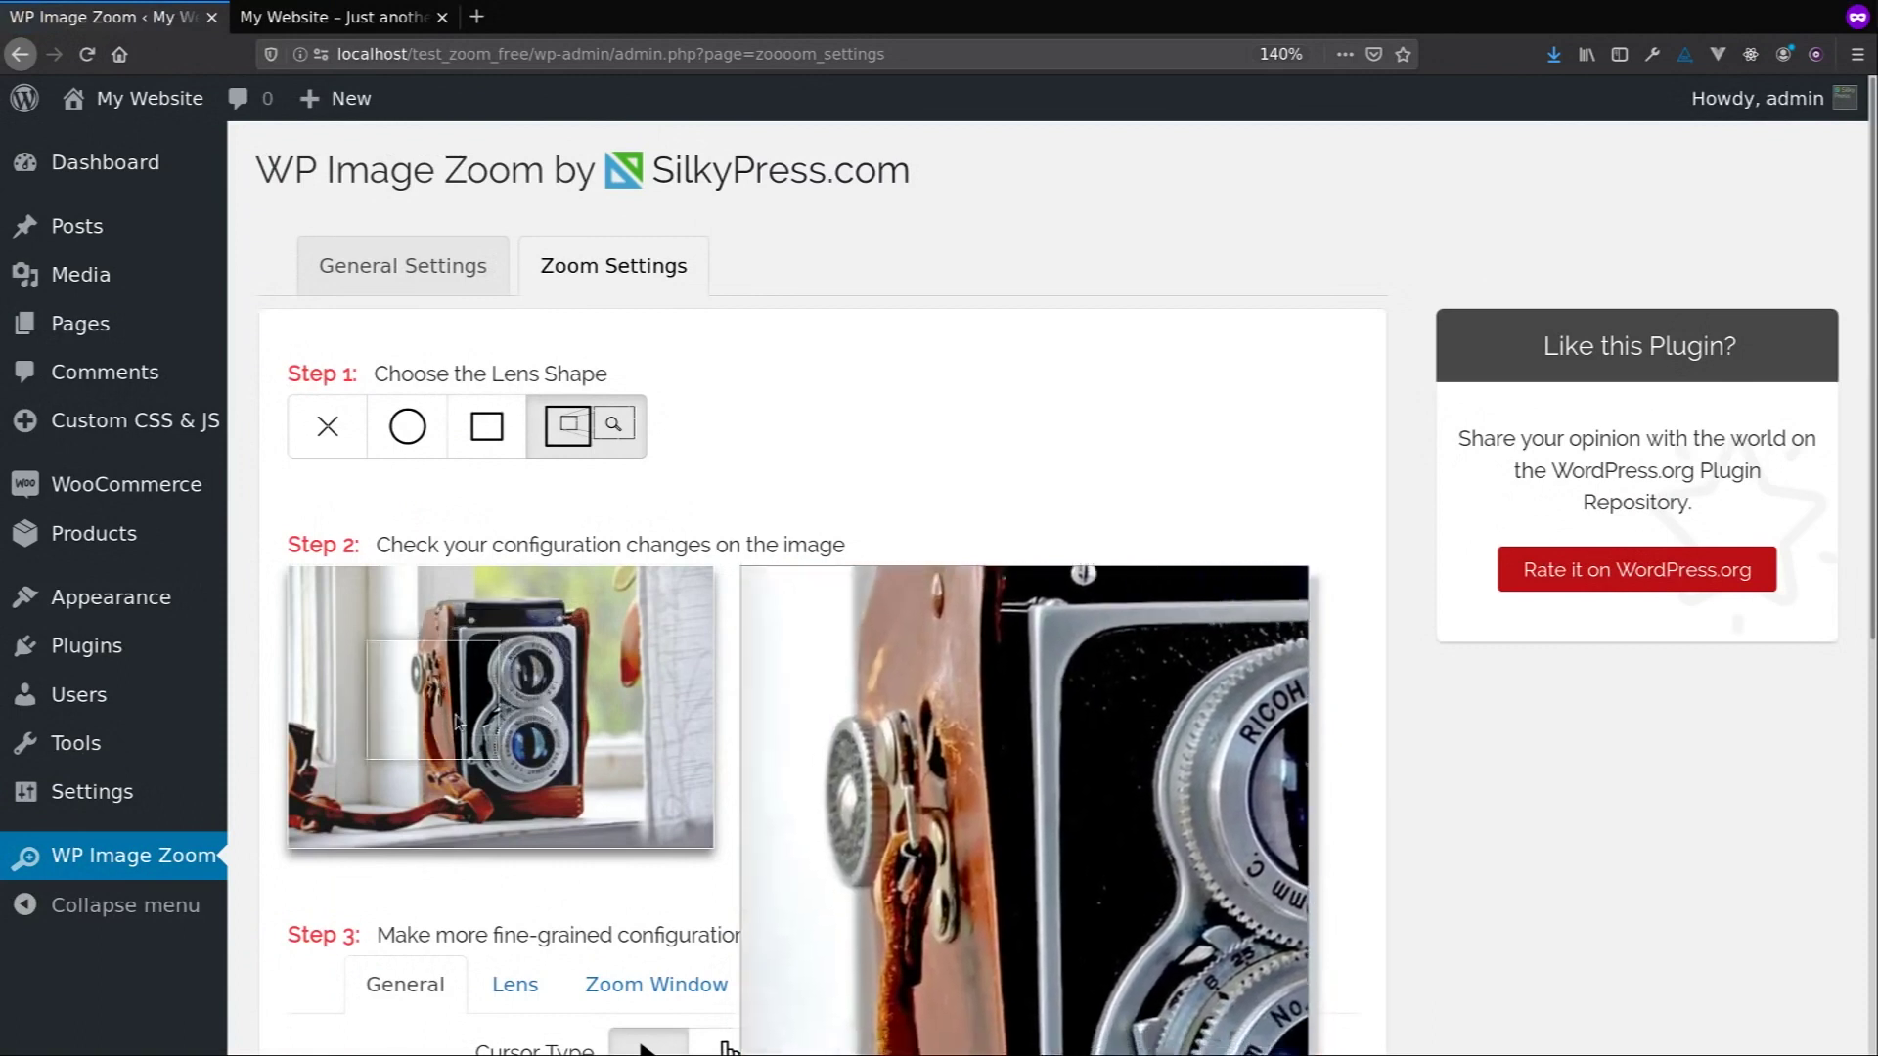
{"action": "left_click", "coordinate": [337, 442]}
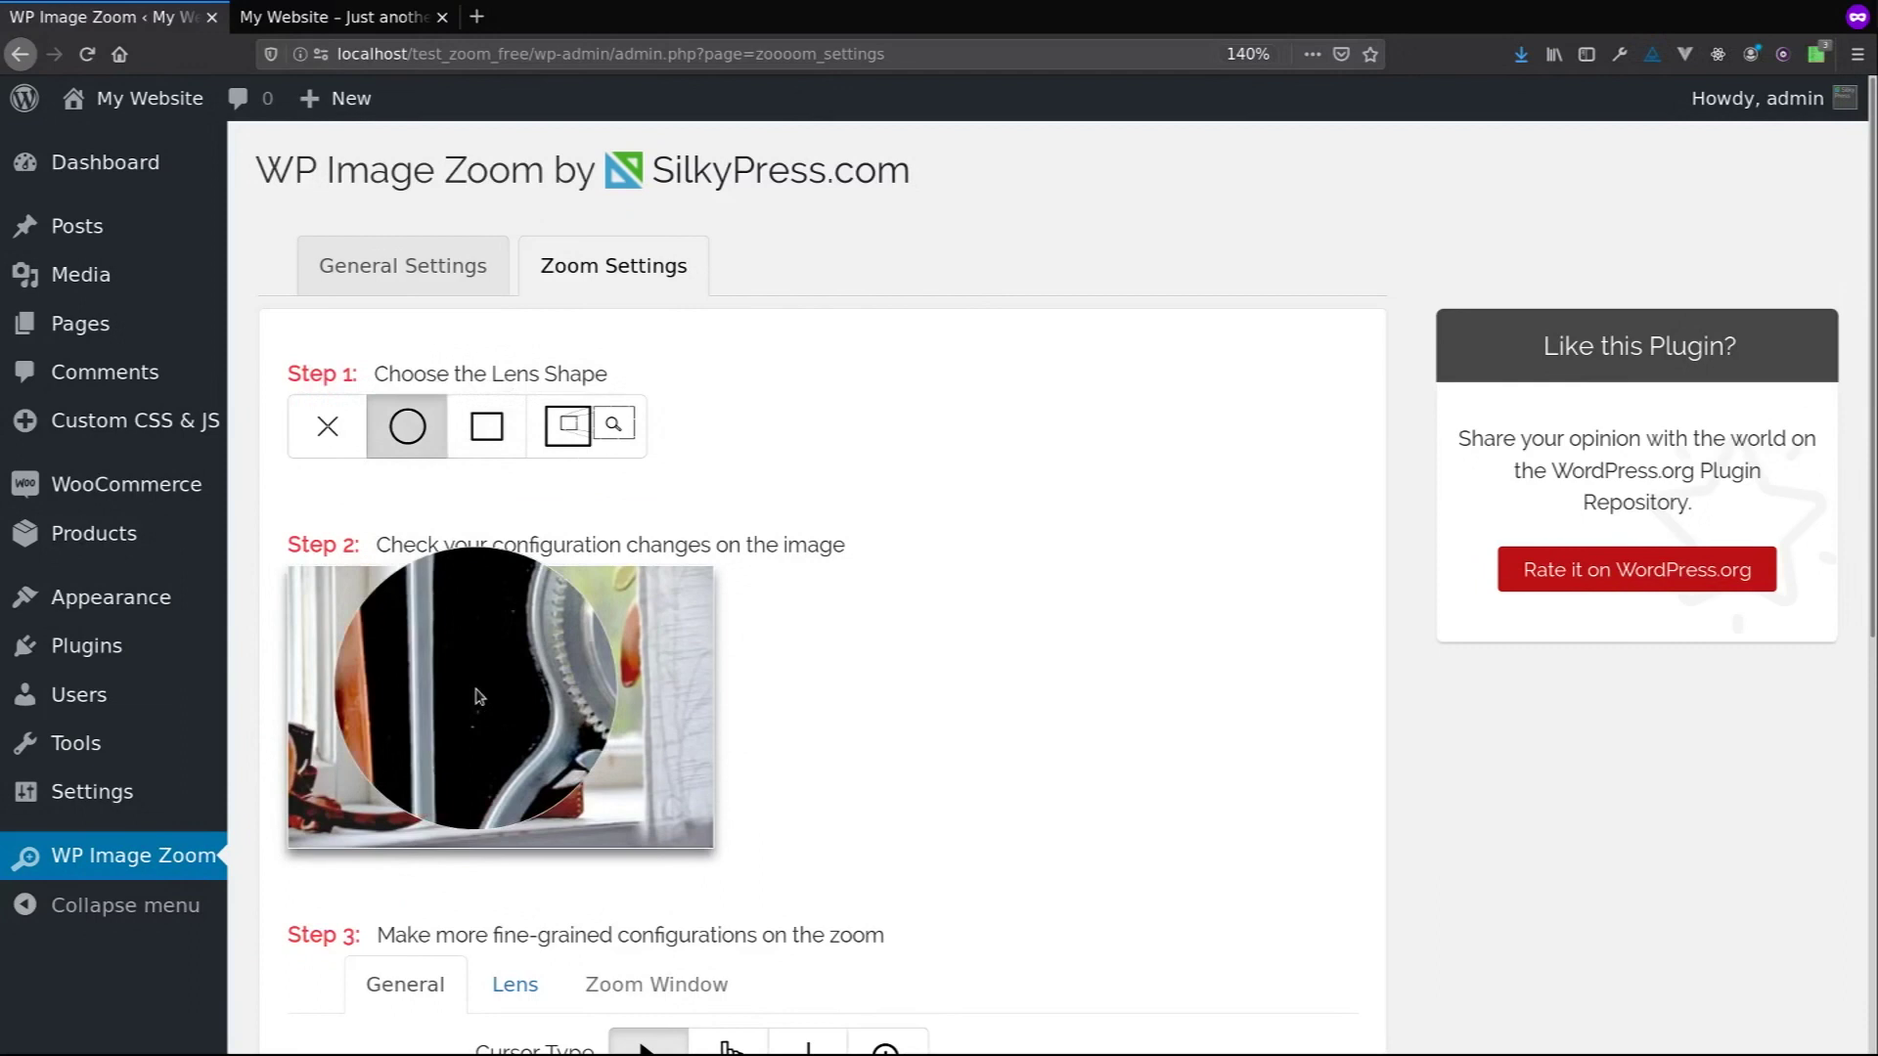
- Set Lens Size to 400 px and Border Thickness to 4 px, then preview on the camera photo
{"action": "scroll", "coordinate": [875, 683], "scroll_direction": "down", "scroll_amount": 4}
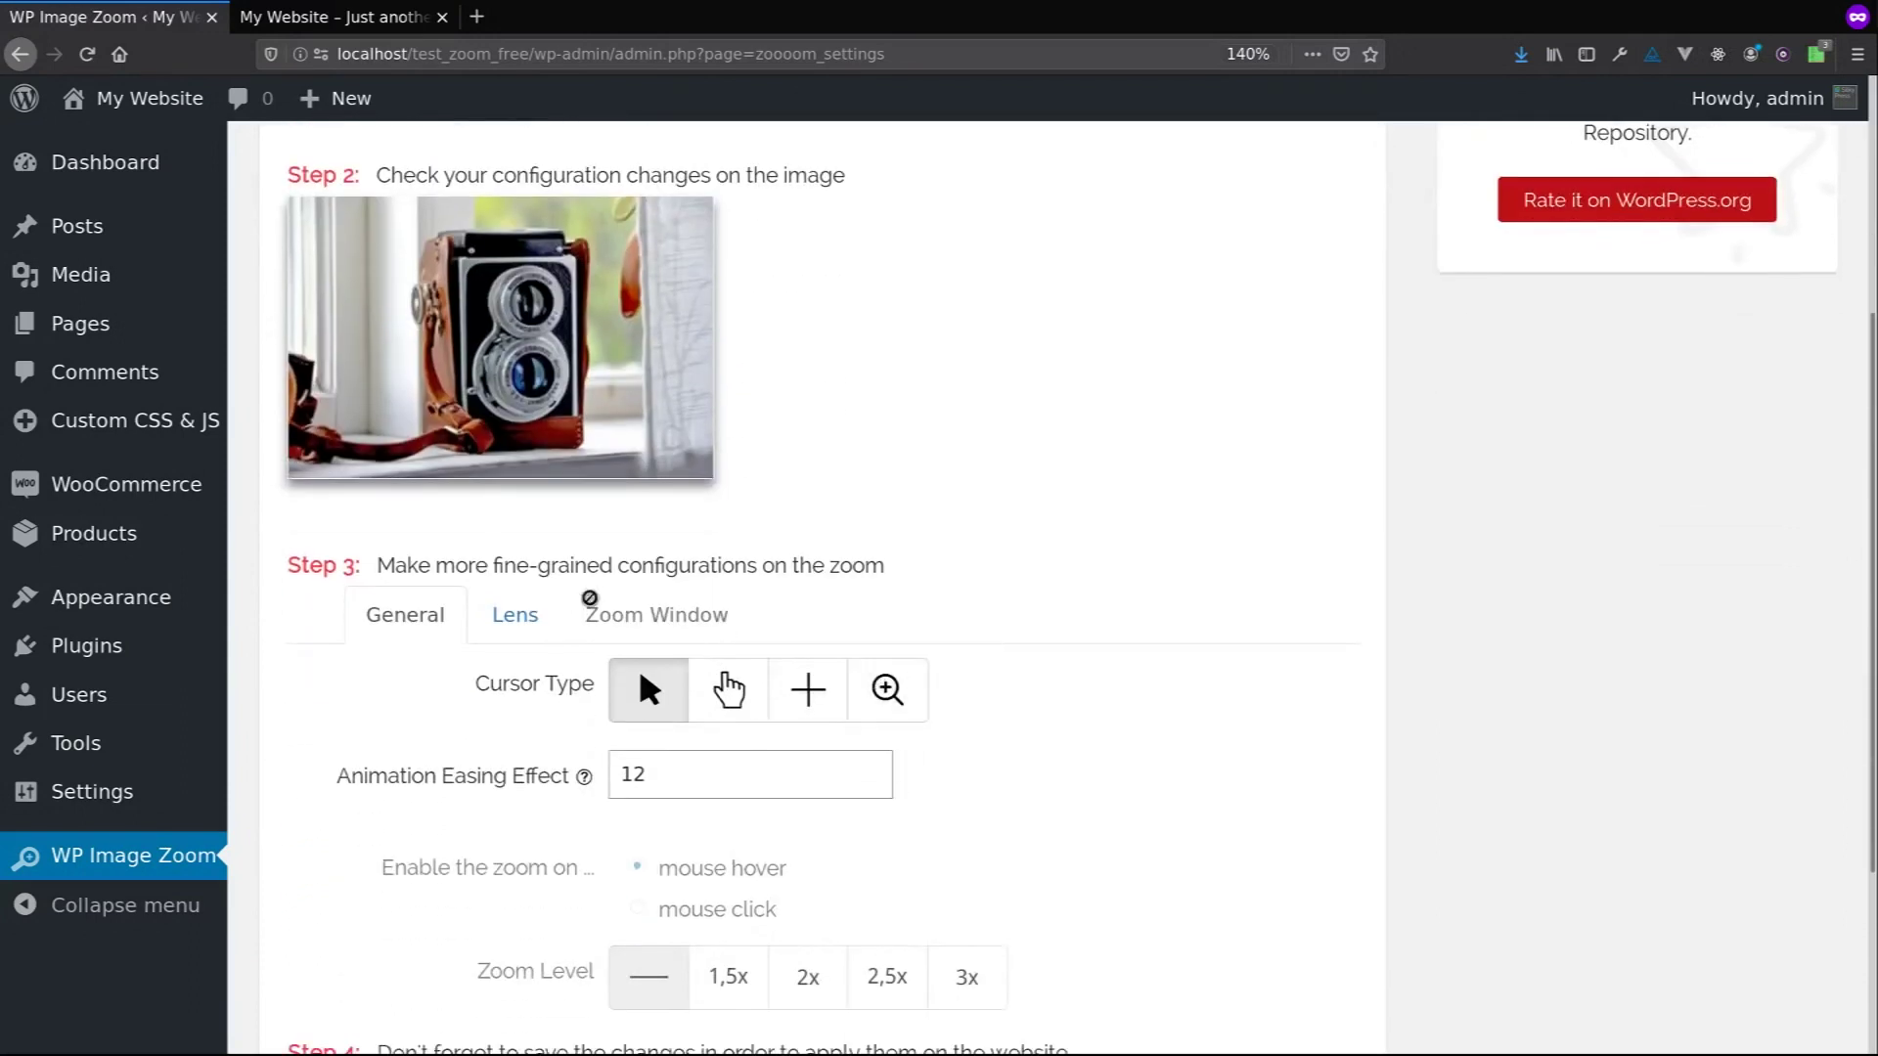
{"action": "left_click", "coordinate": [511, 626]}
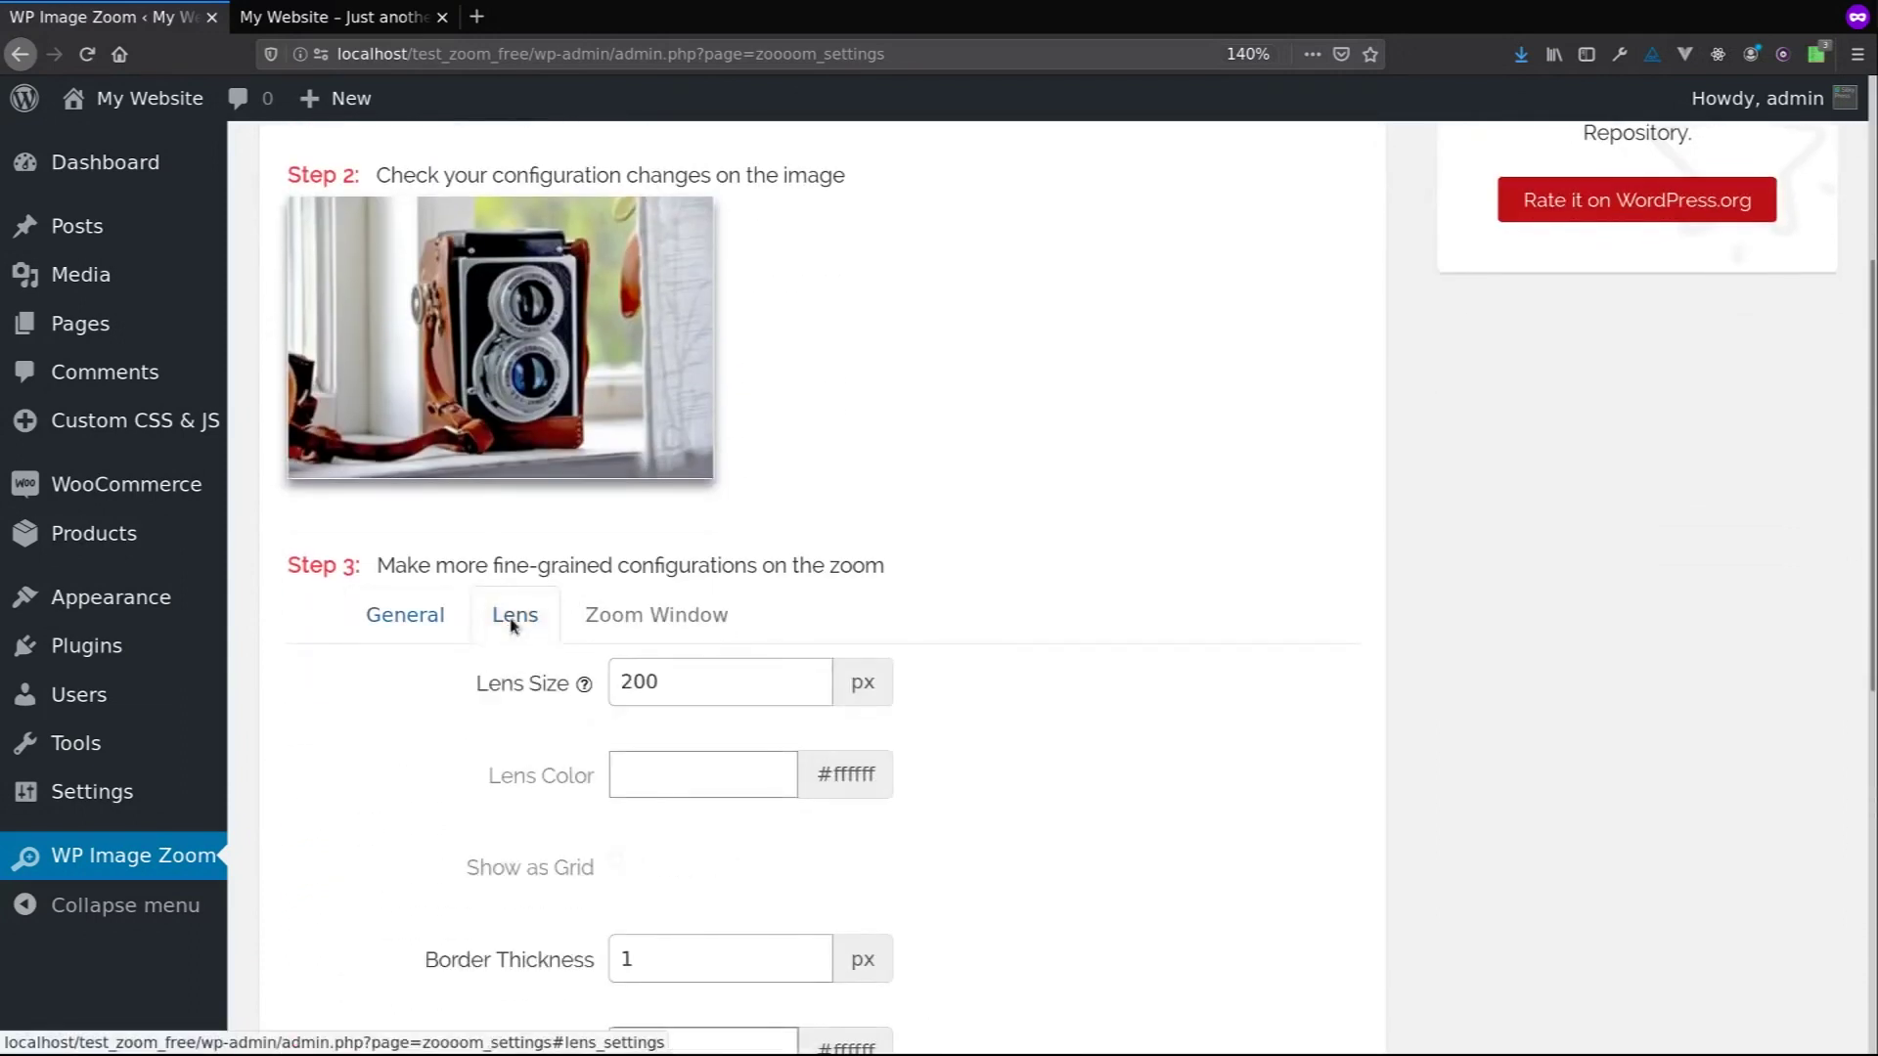
{"action": "scroll", "coordinate": [519, 684], "scroll_direction": "down", "scroll_amount": 1}
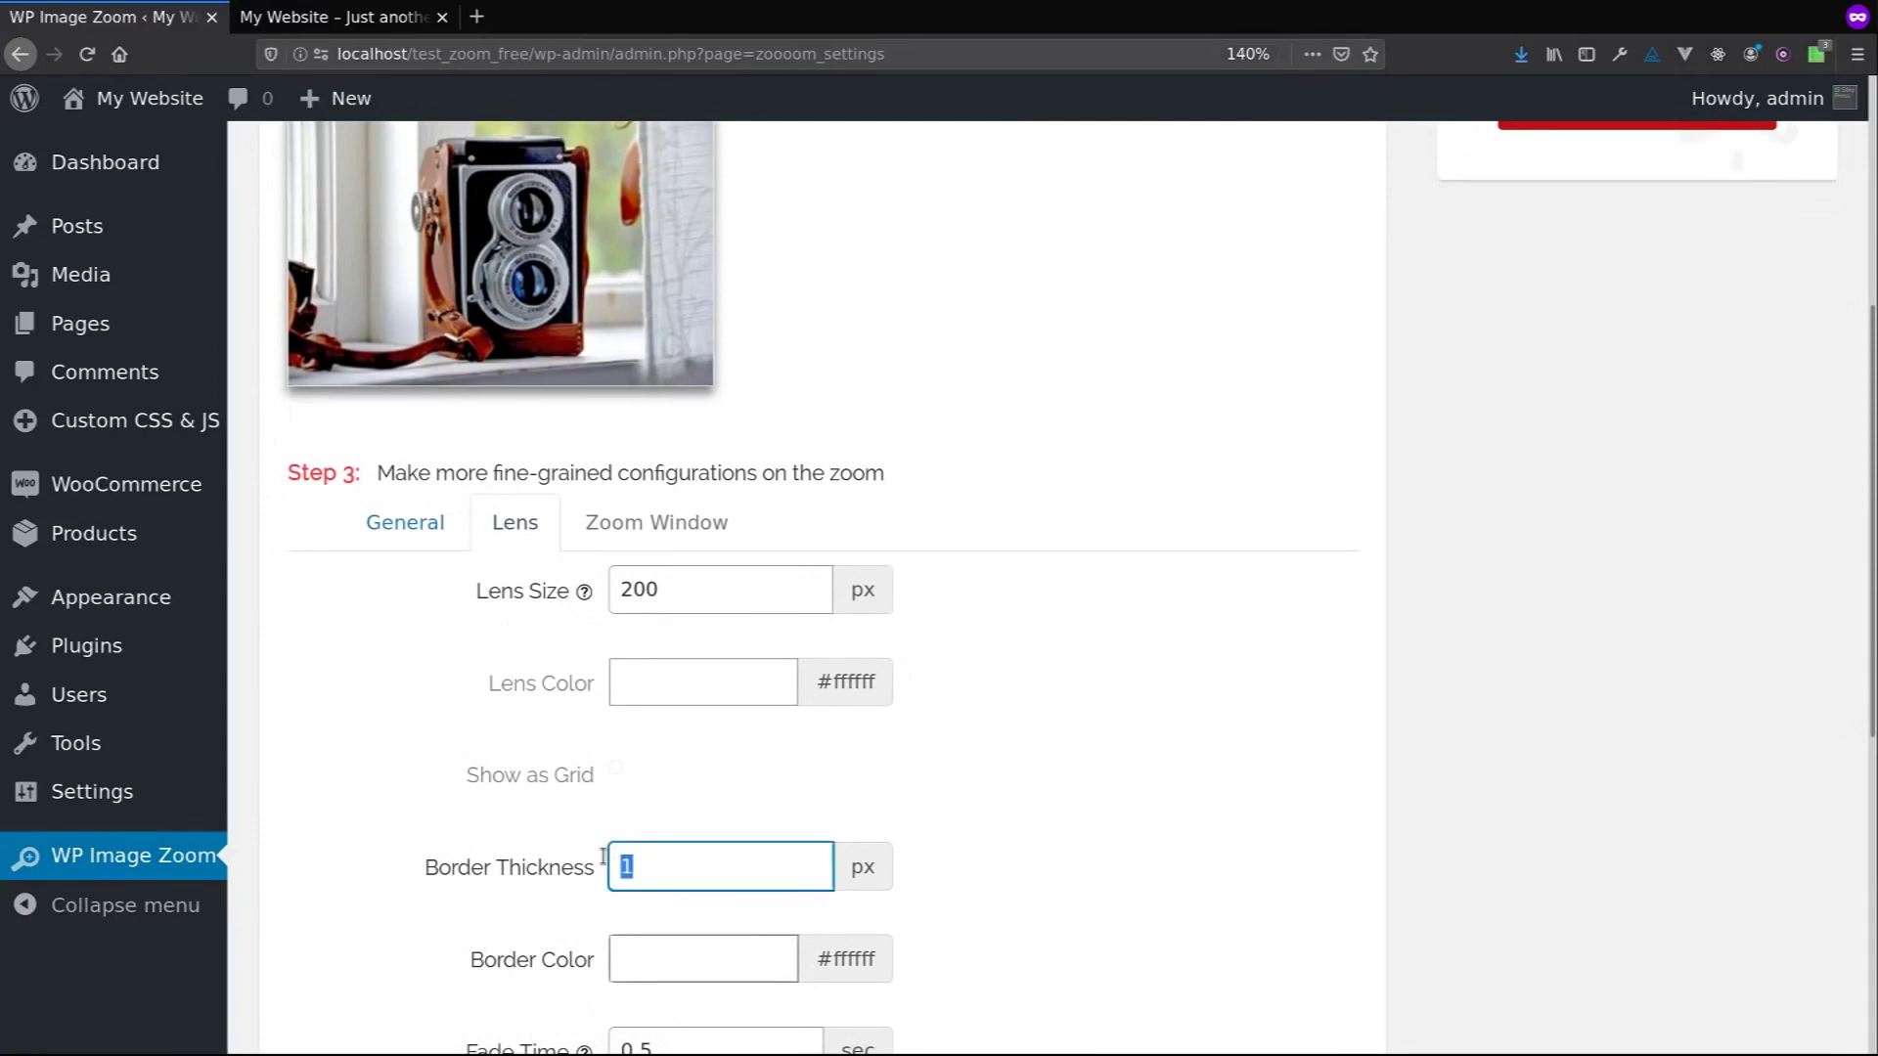
{"action": "left_click", "coordinate": [622, 491]}
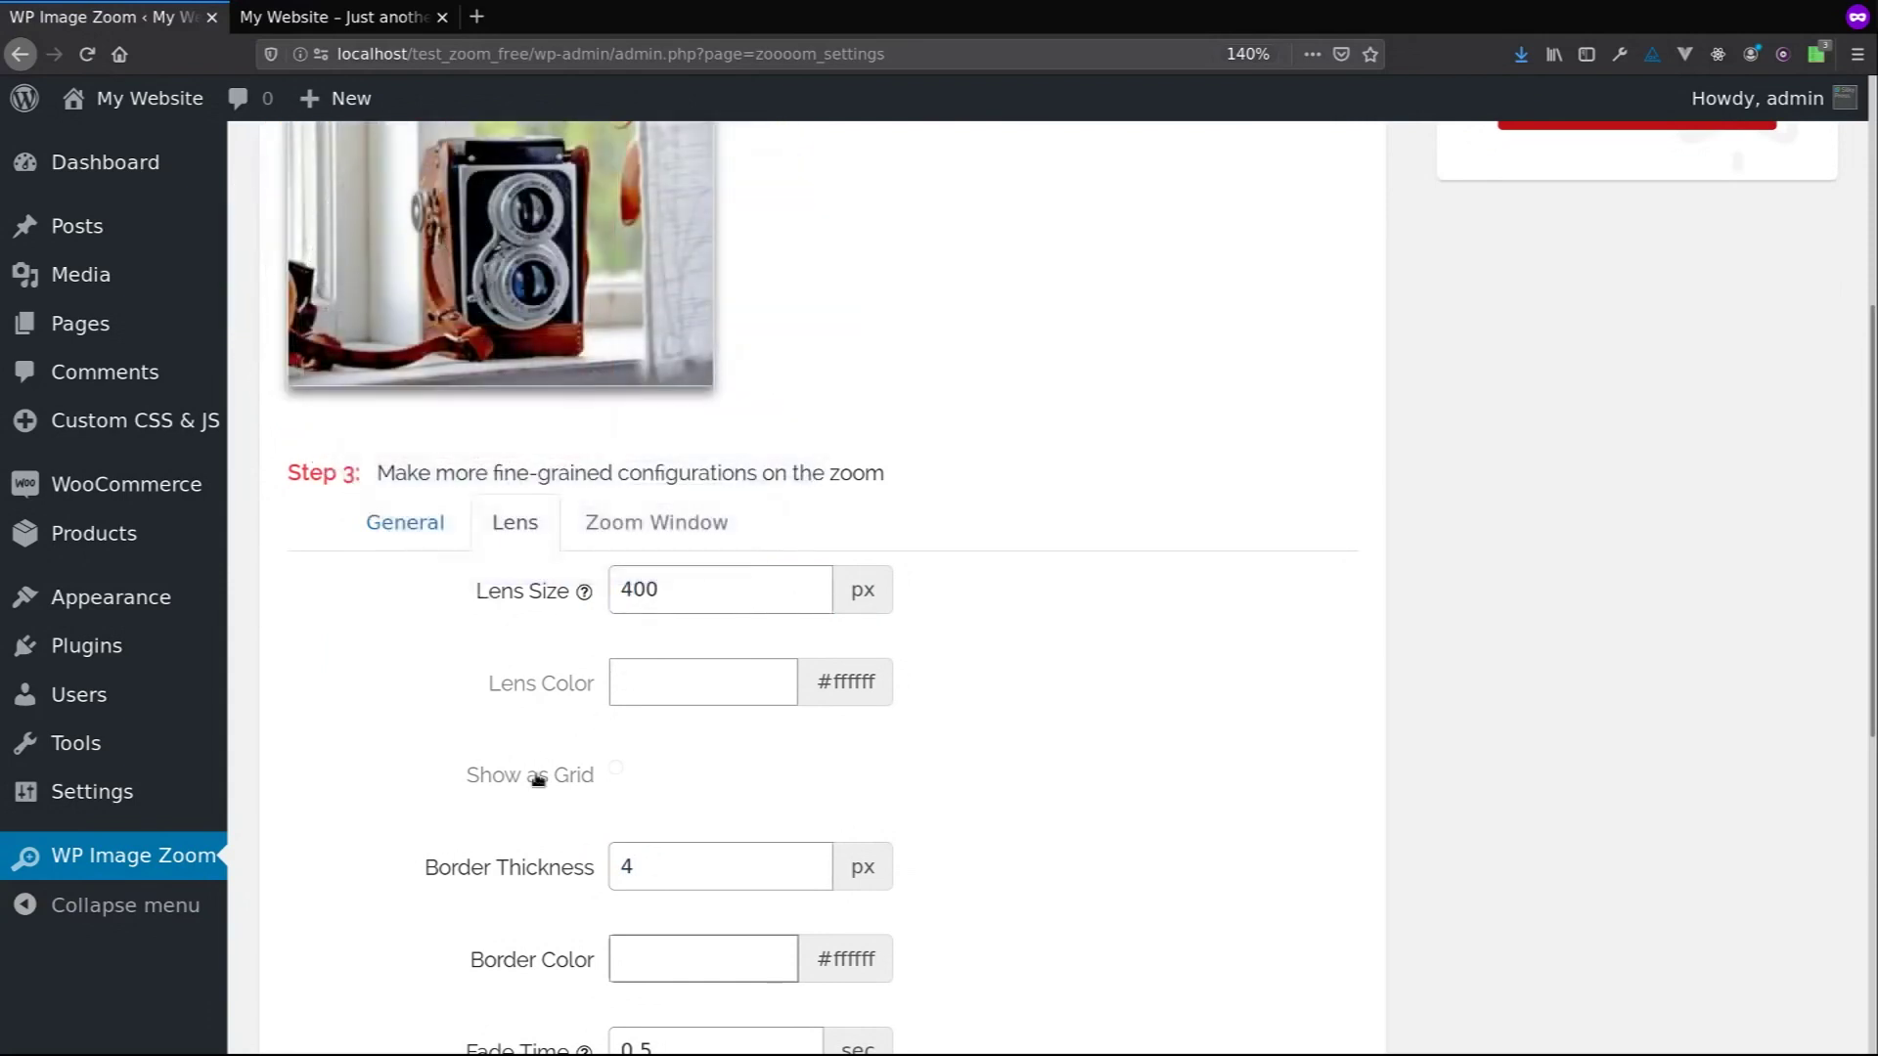
{"action": "scroll", "coordinate": [635, 871], "scroll_direction": "down", "scroll_amount": 2}
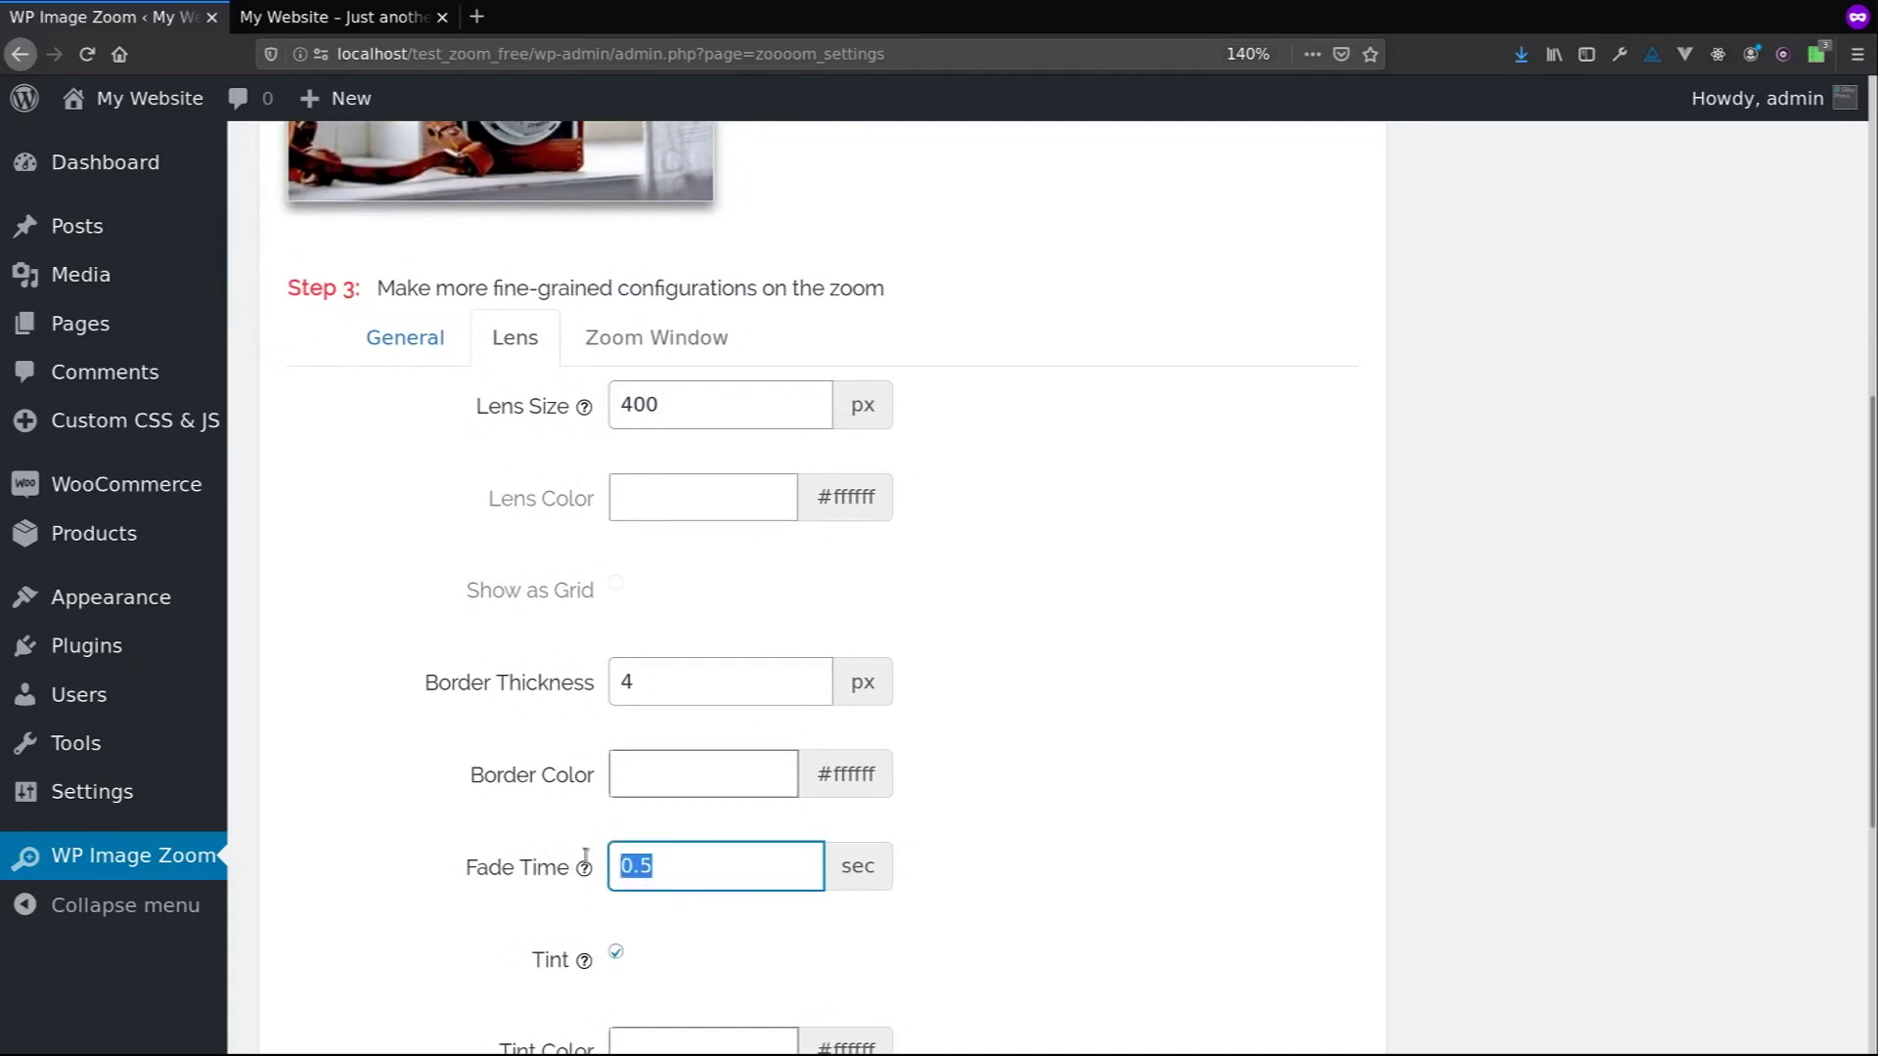
{"action": "scroll", "coordinate": [587, 862], "scroll_direction": "up", "scroll_amount": 7}
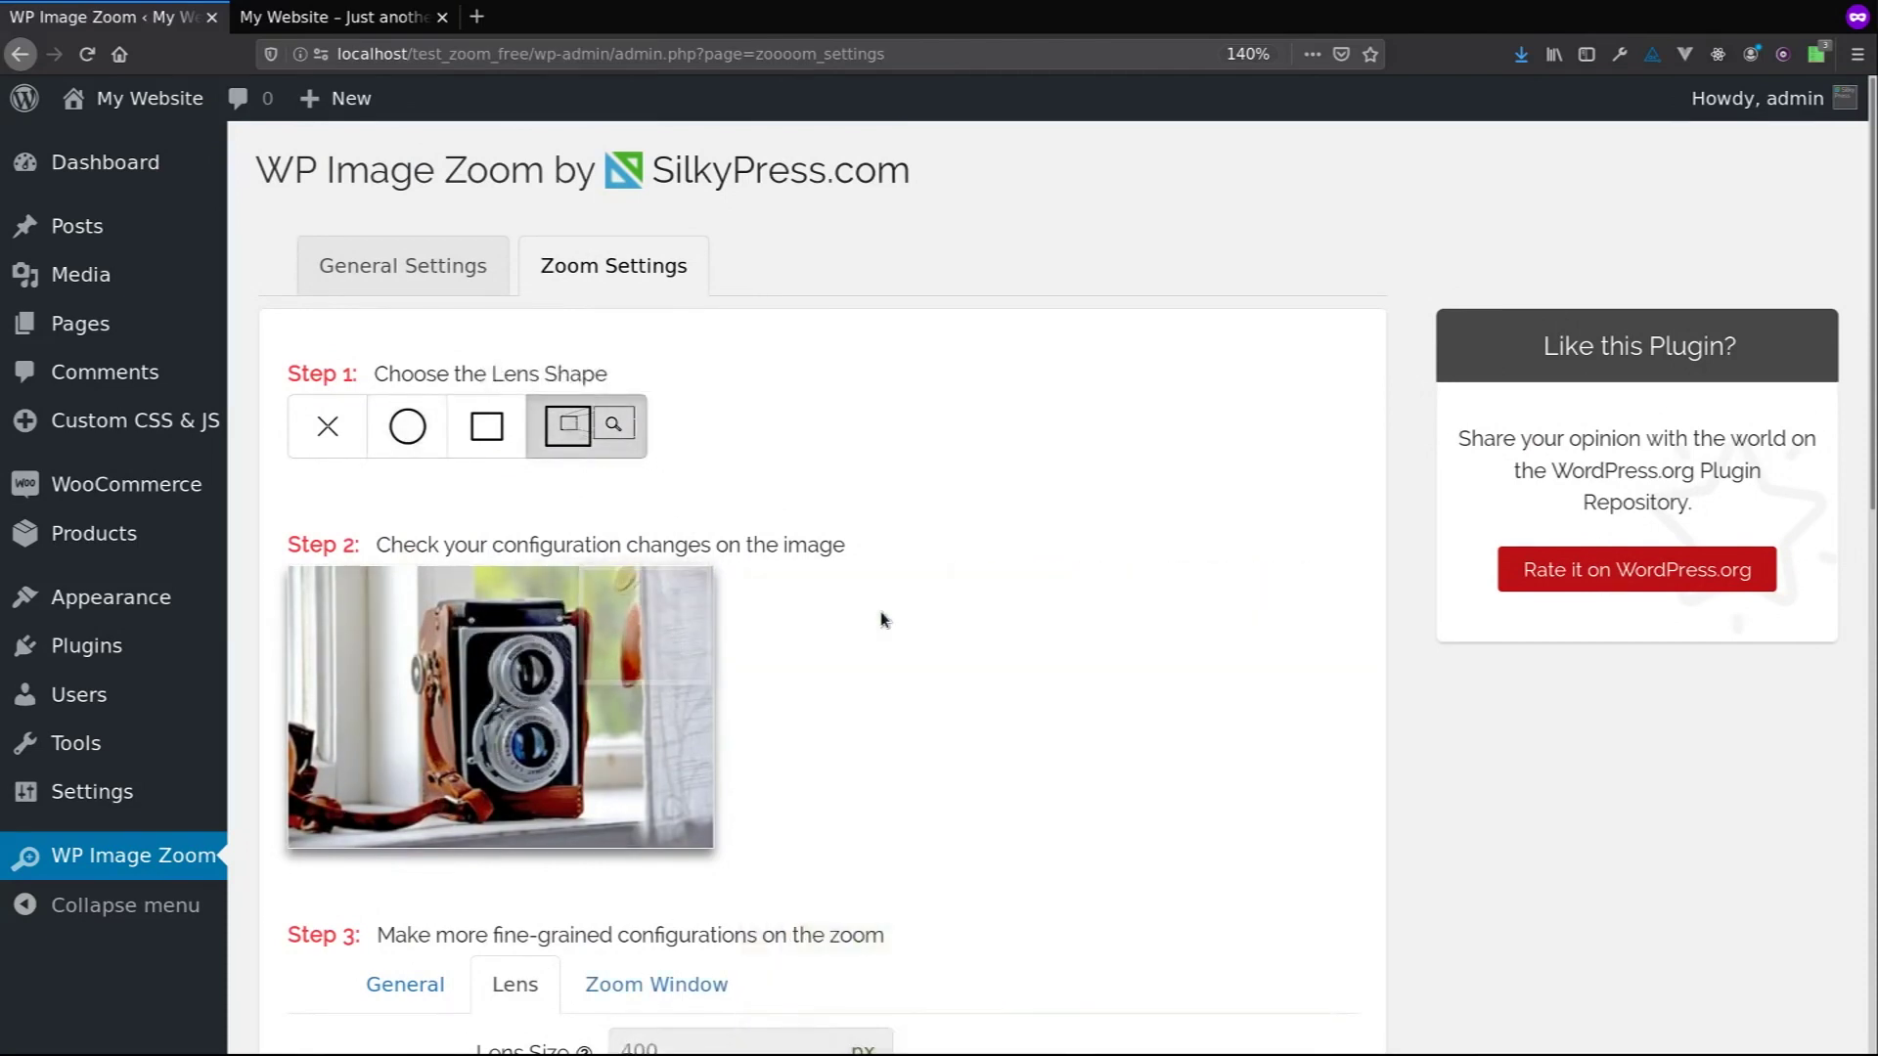
- Make the zoom window 500 × 460 px with a 5 px #888888 border and preview it
{"action": "scroll", "coordinate": [881, 612], "scroll_direction": "down", "scroll_amount": 3}
{"action": "left_click", "coordinate": [738, 714]}
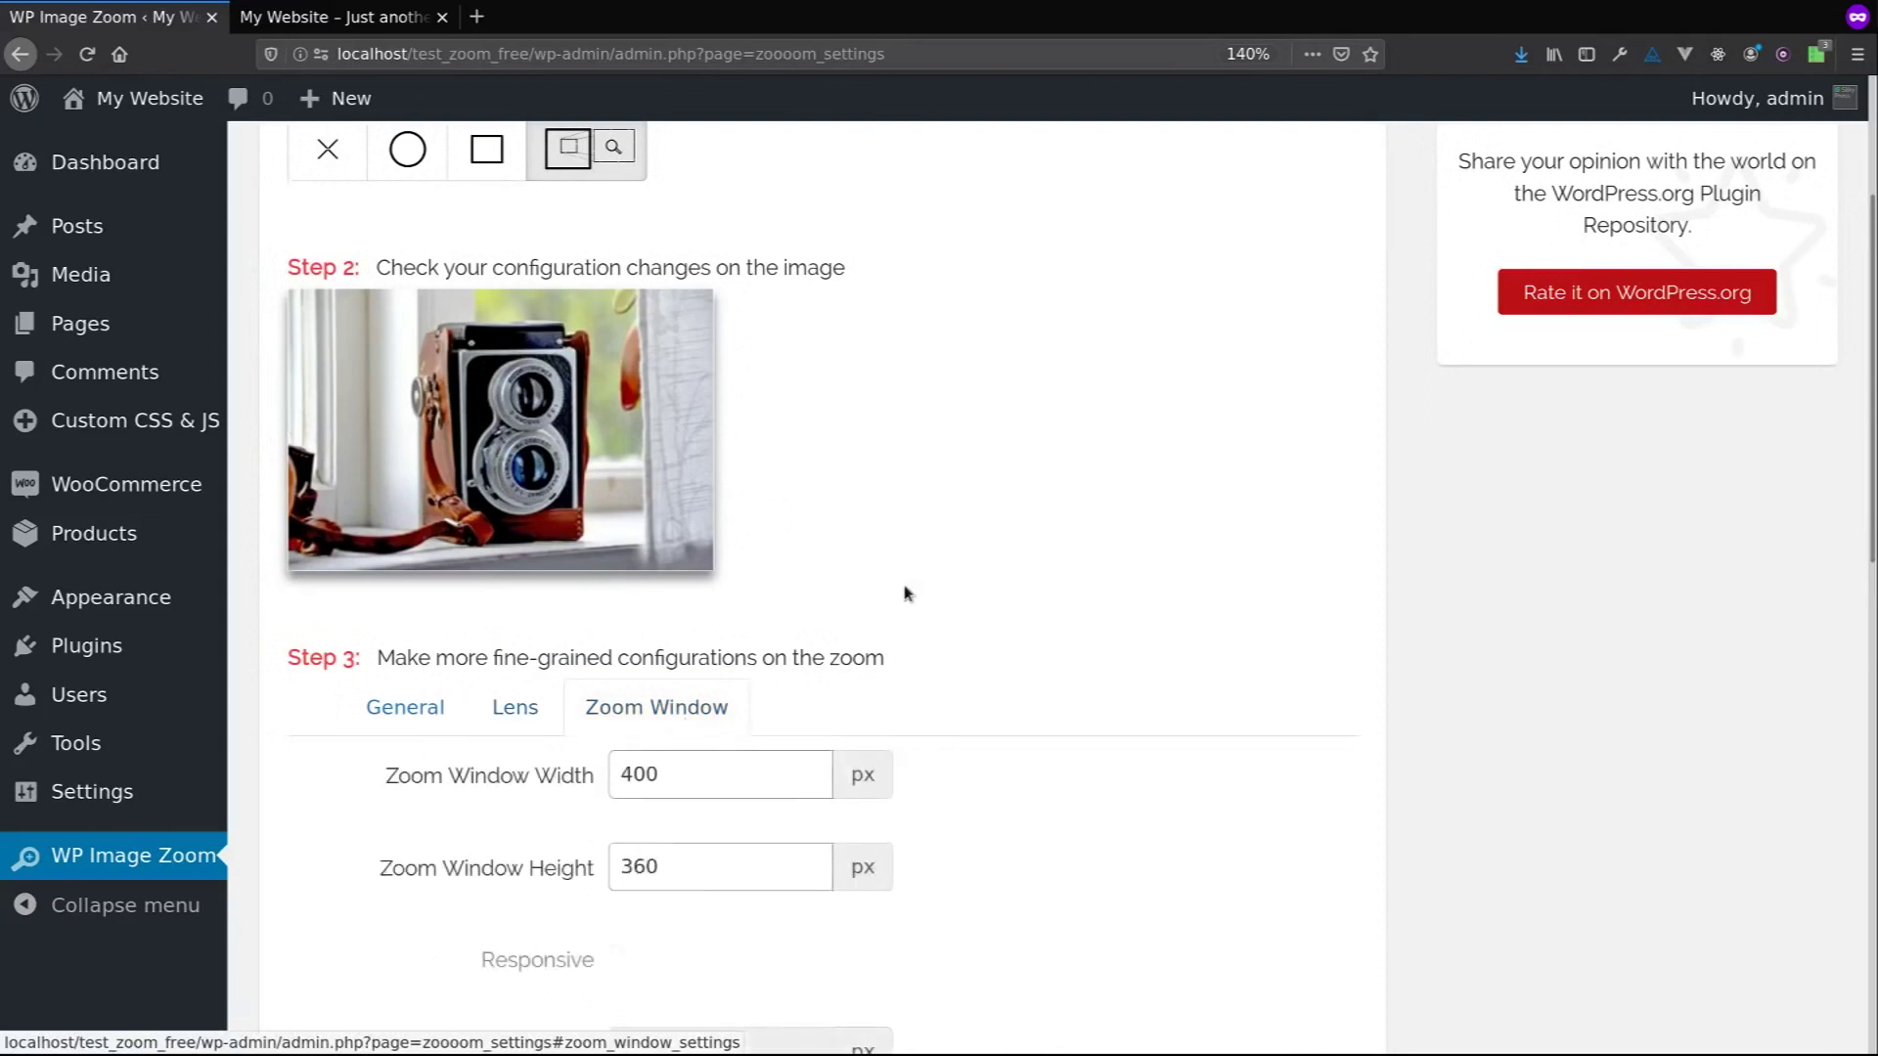
{"action": "scroll", "coordinate": [903, 594], "scroll_direction": "down", "scroll_amount": 2}
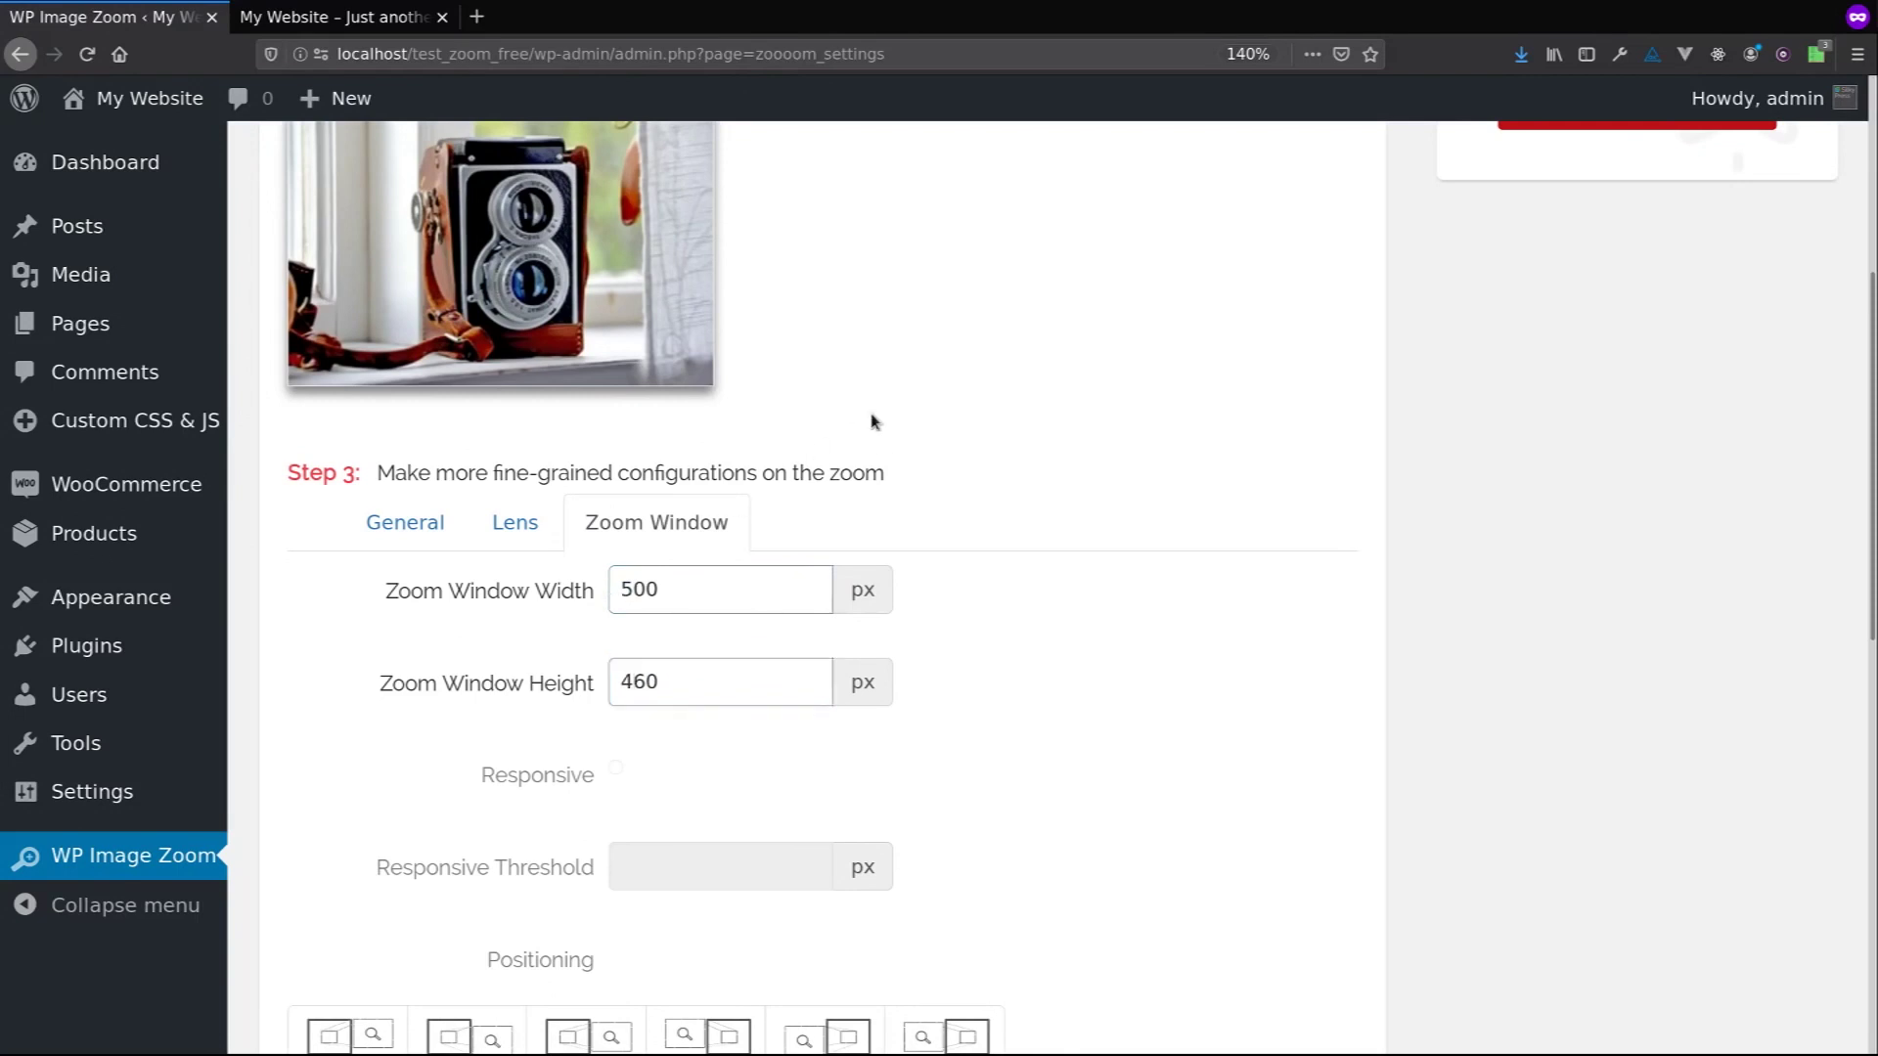
{"action": "mouse_move", "coordinate": [606, 264]}
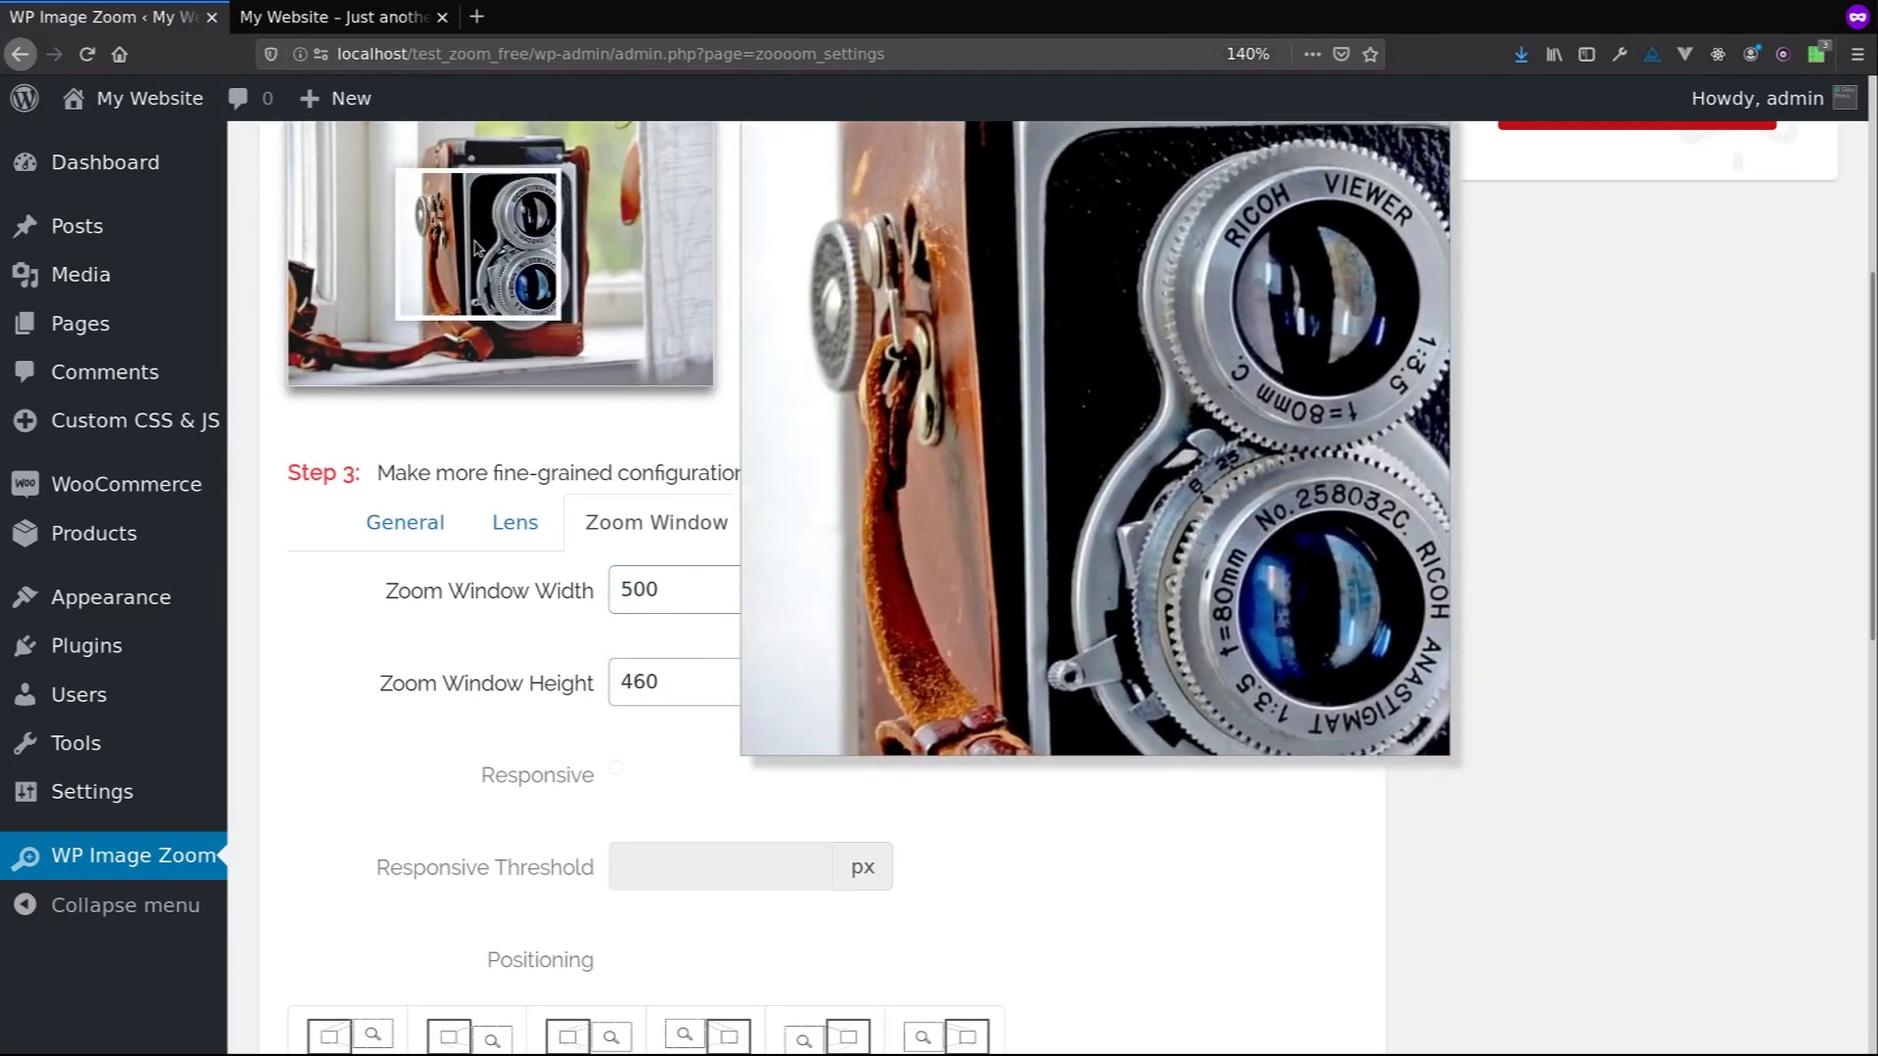
{"action": "scroll", "coordinate": [874, 326], "scroll_direction": "down", "scroll_amount": 5}
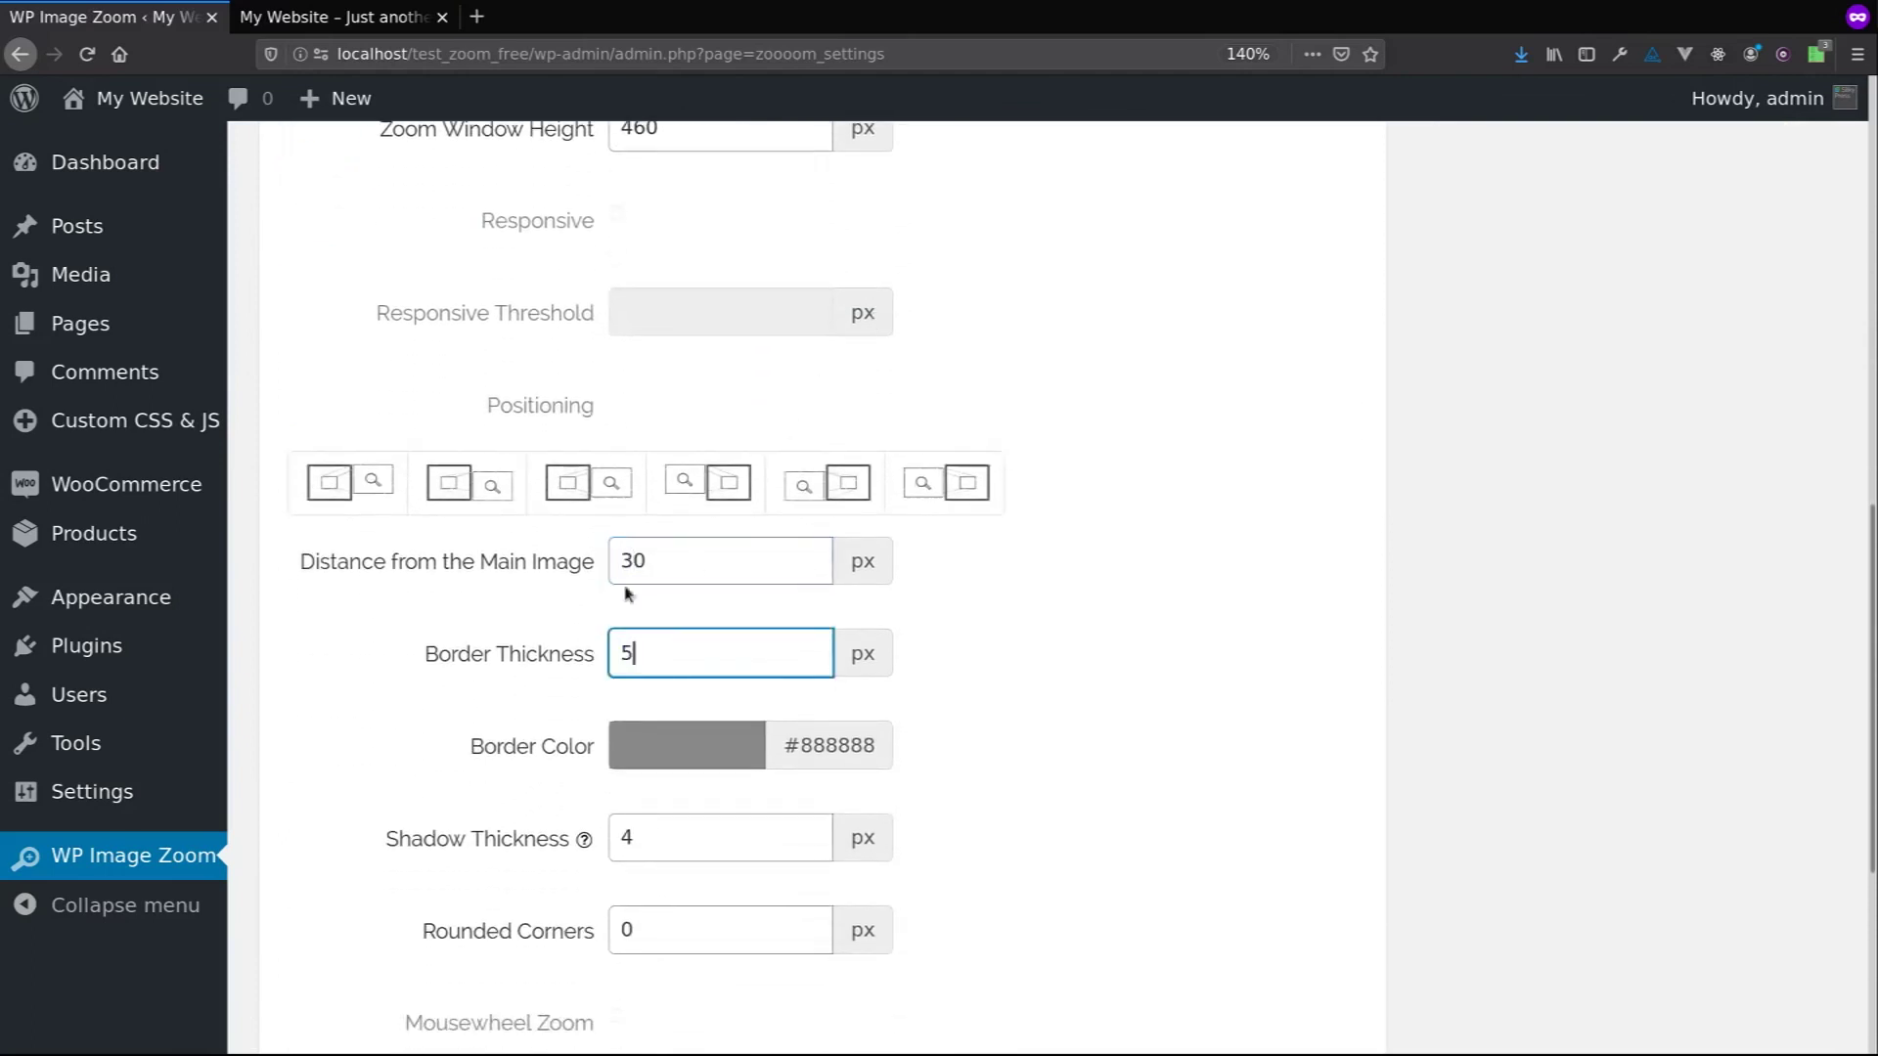
{"action": "scroll", "coordinate": [1020, 633], "scroll_direction": "up", "scroll_amount": 6}
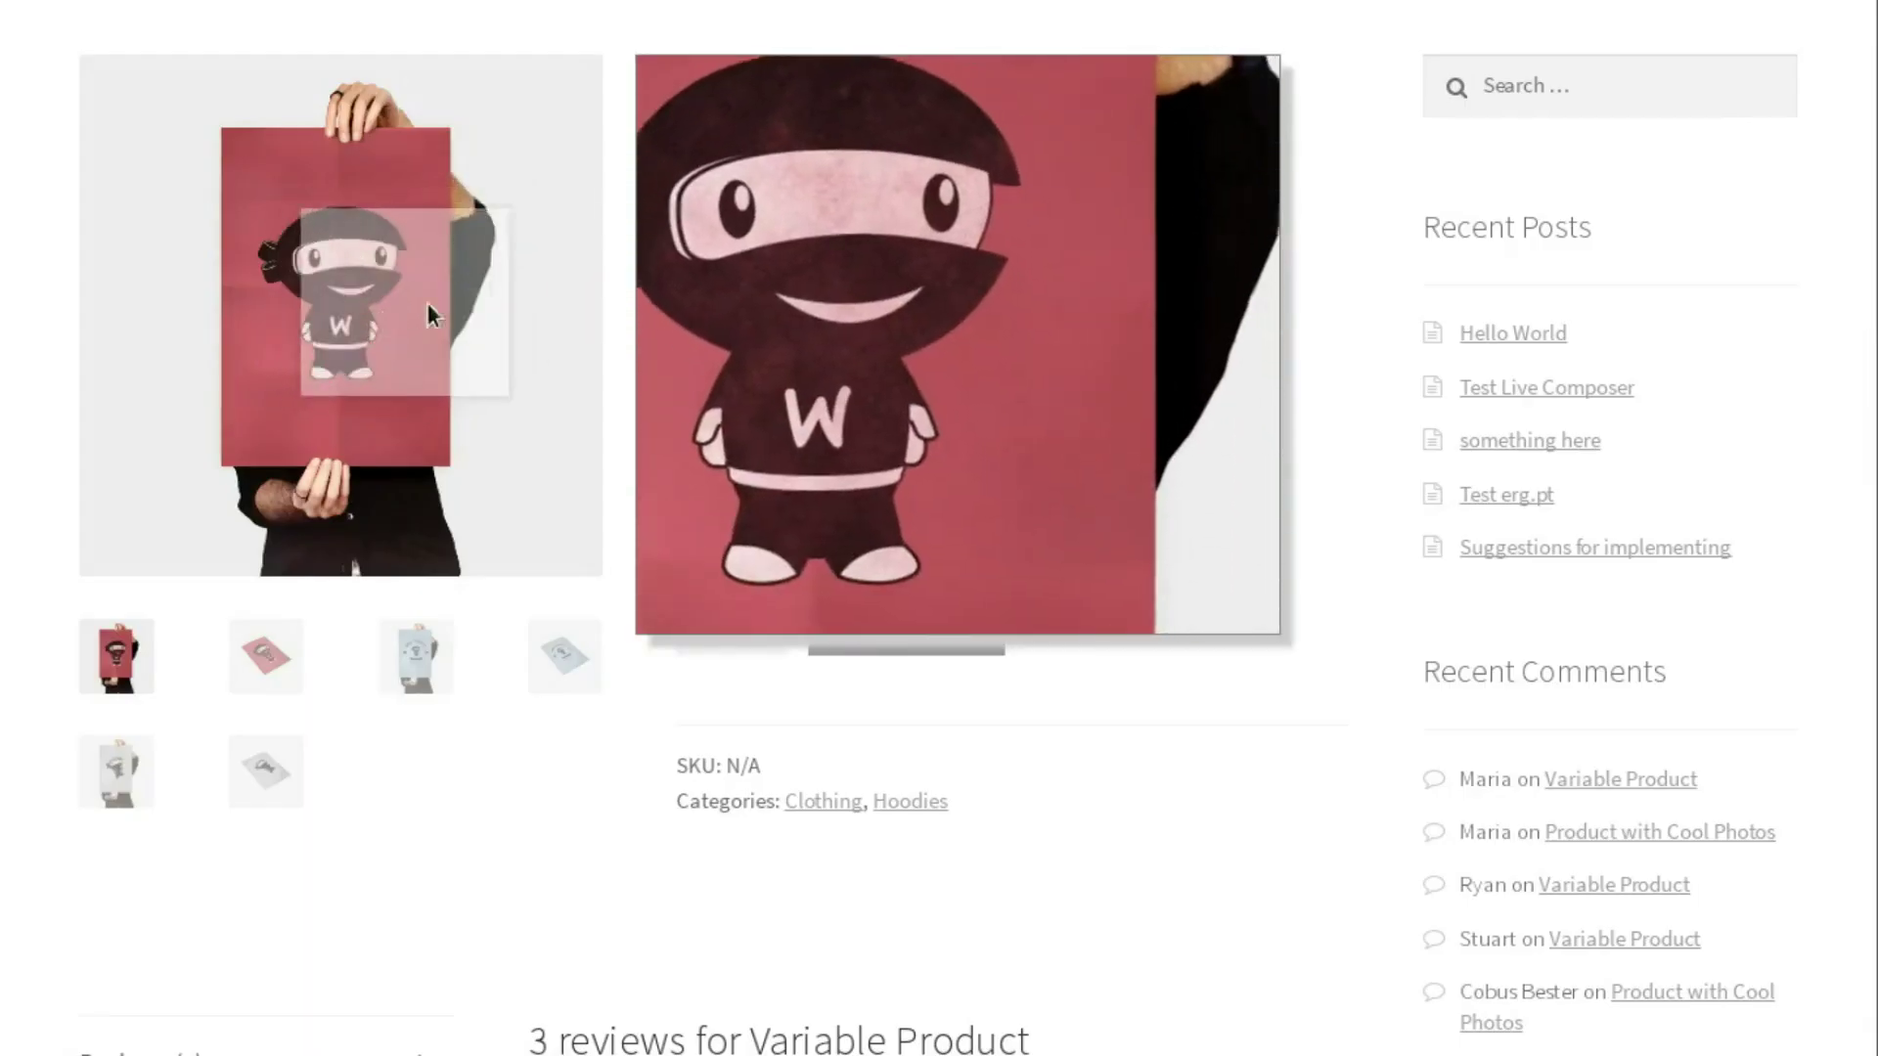
- Switch the Variable Product colour to Gray, then Light Blue, then show the red ninja poster image
{"action": "left_click", "coordinate": [888, 511]}
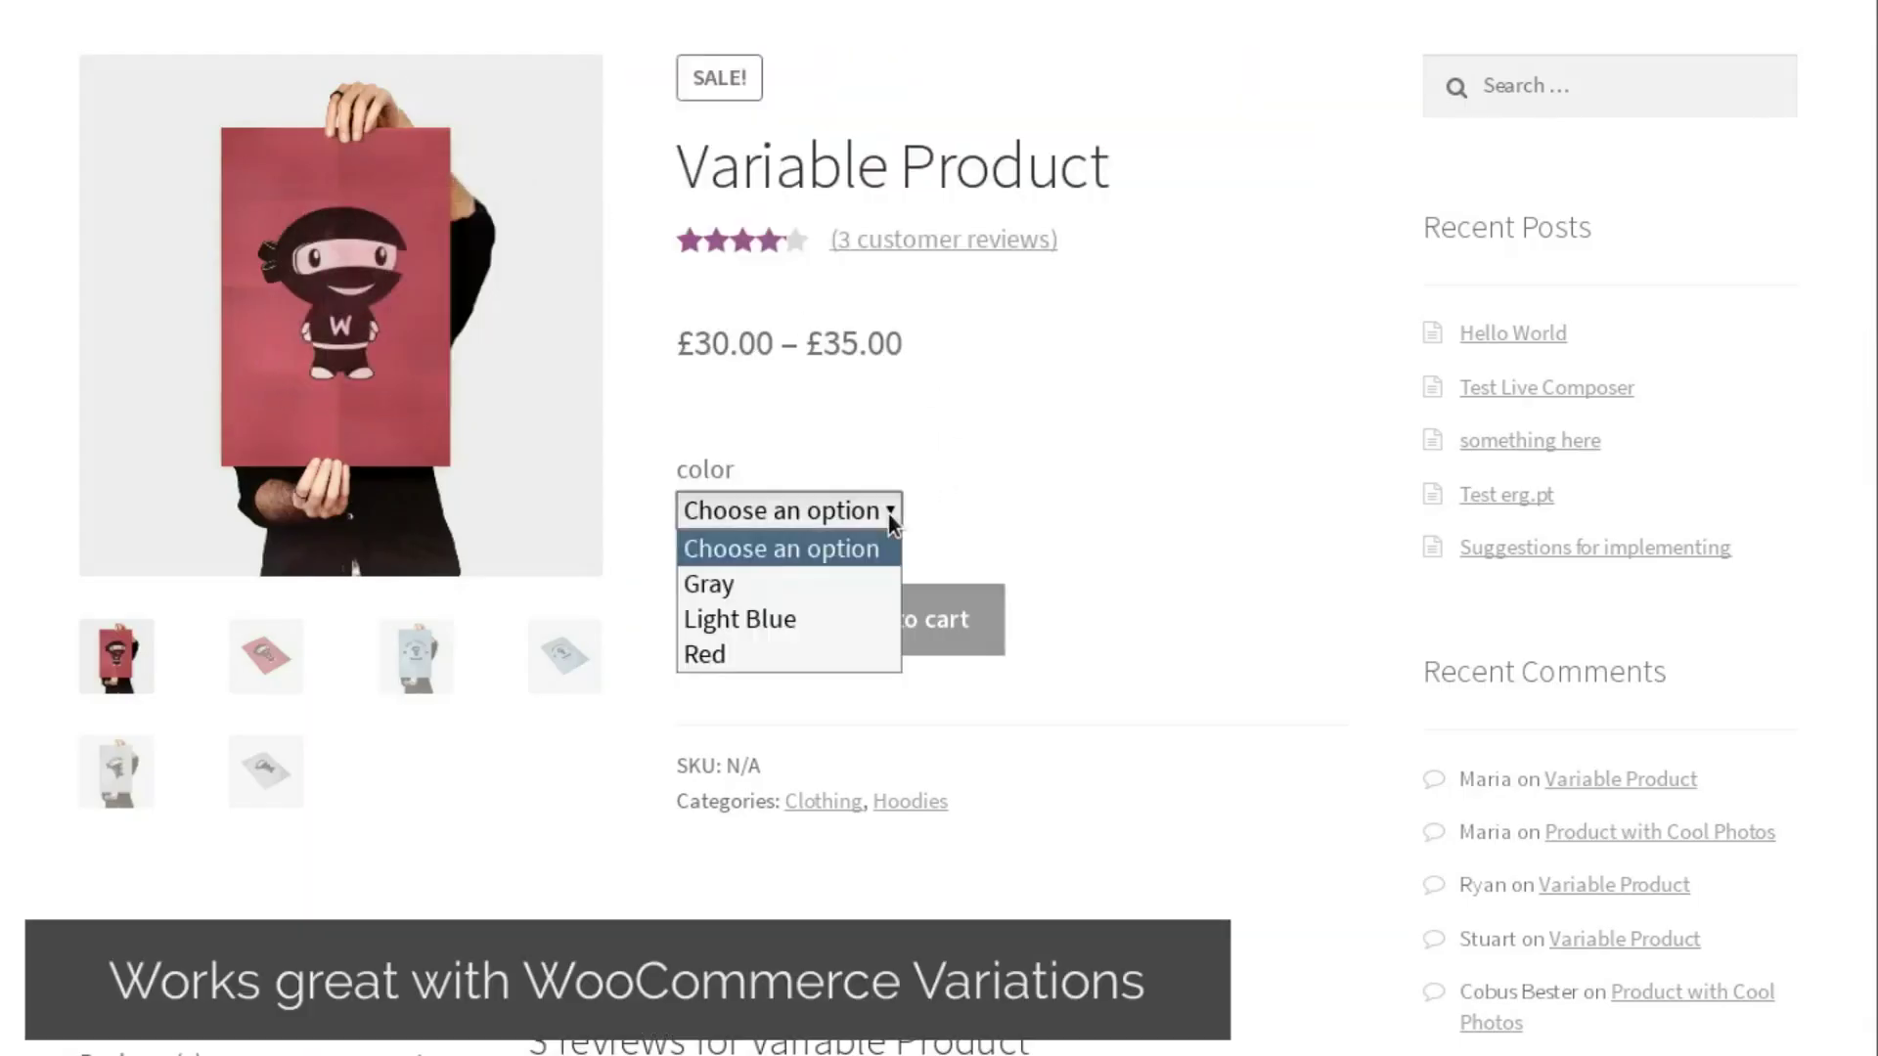
{"action": "left_click", "coordinate": [841, 573]}
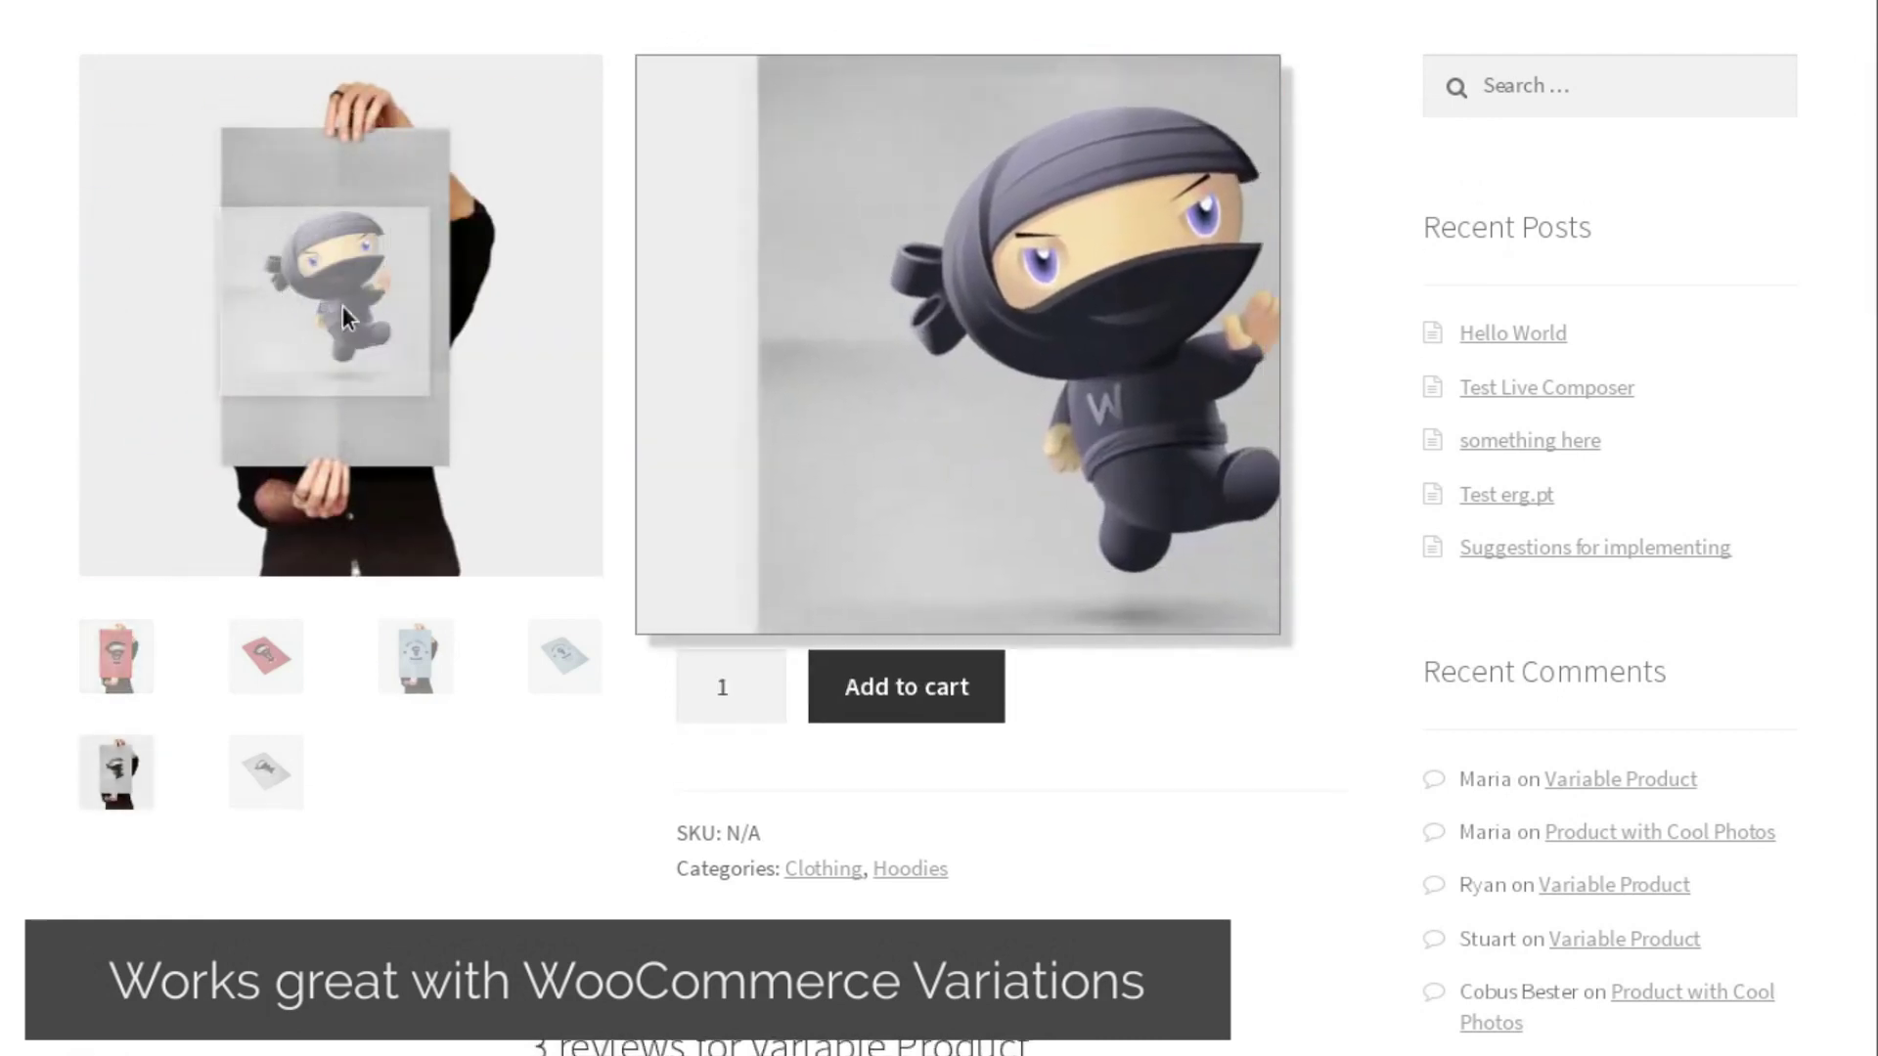
{"action": "left_click", "coordinate": [820, 514]}
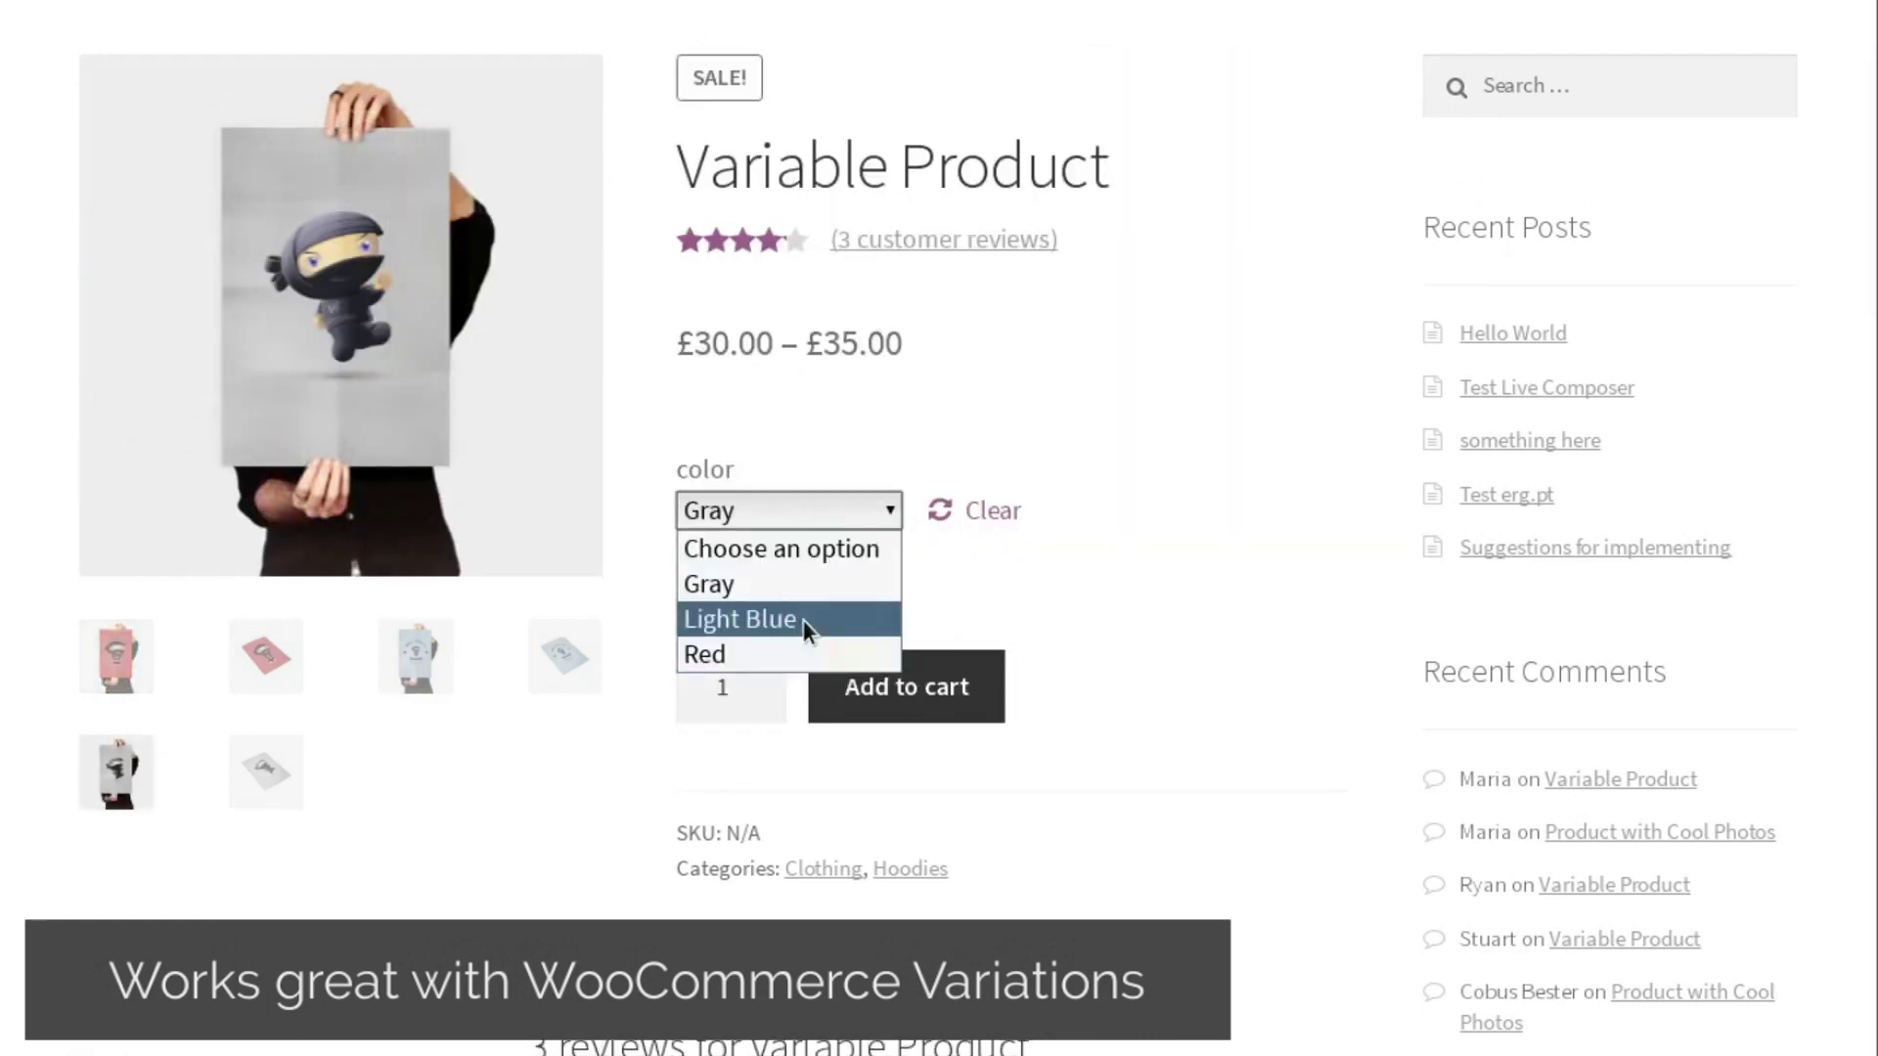
{"action": "left_click", "coordinate": [802, 619]}
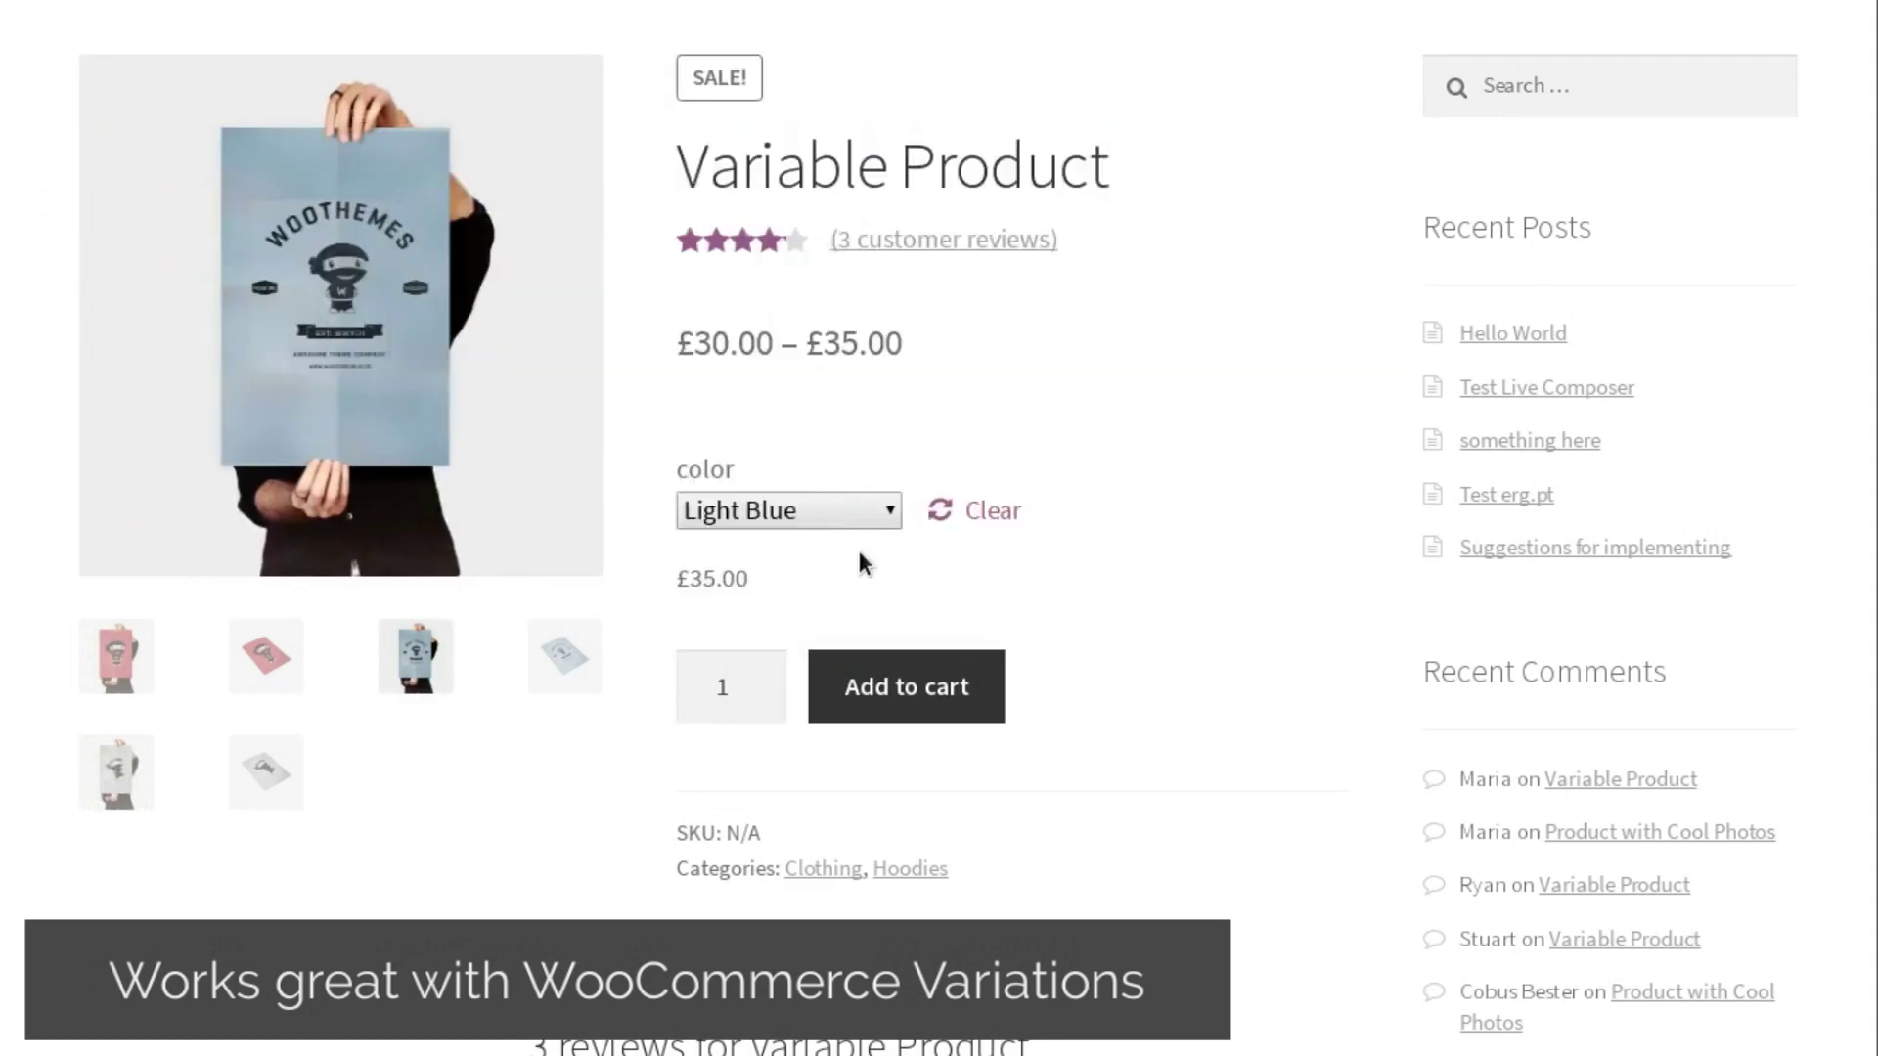
{"action": "left_click", "coordinate": [237, 675]}
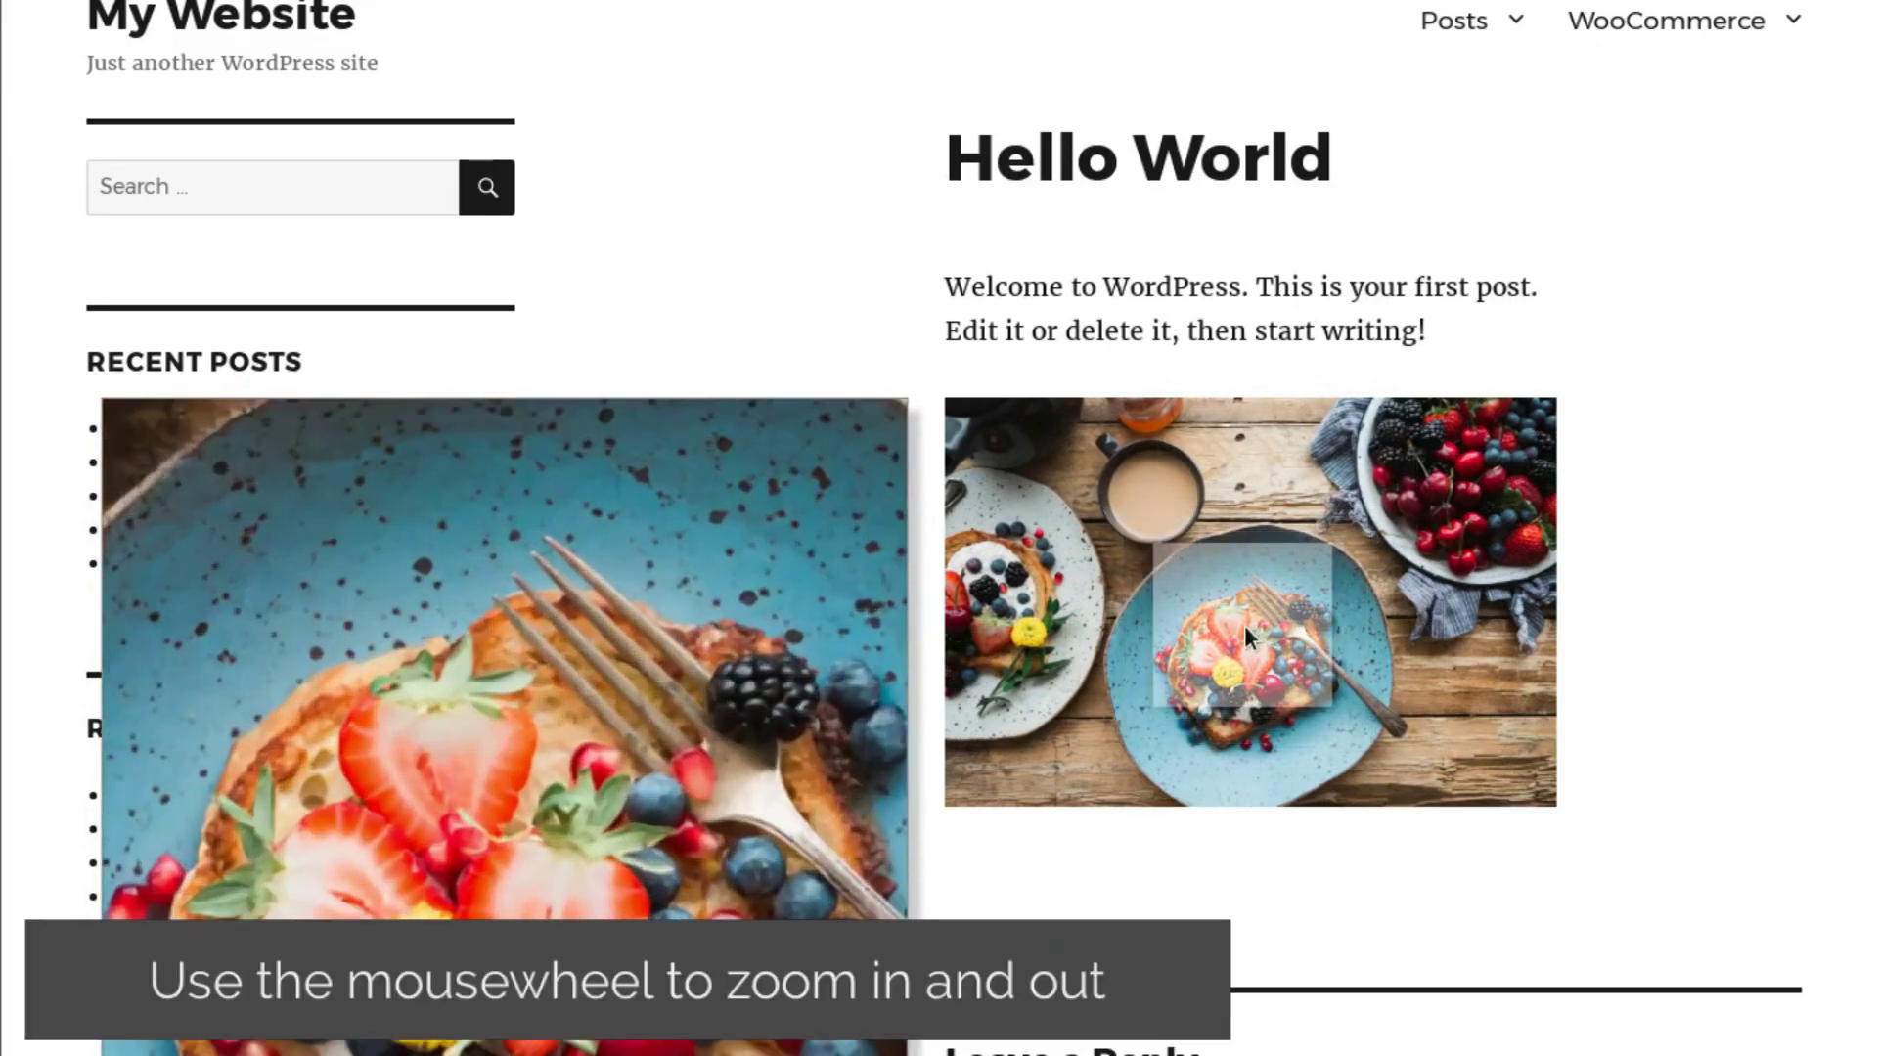
- Scroll the mouse wheel over the Hello World breakfast photo to zoom in and out
{"action": "scroll", "coordinate": [1244, 625], "scroll_direction": "down", "scroll_amount": 3}
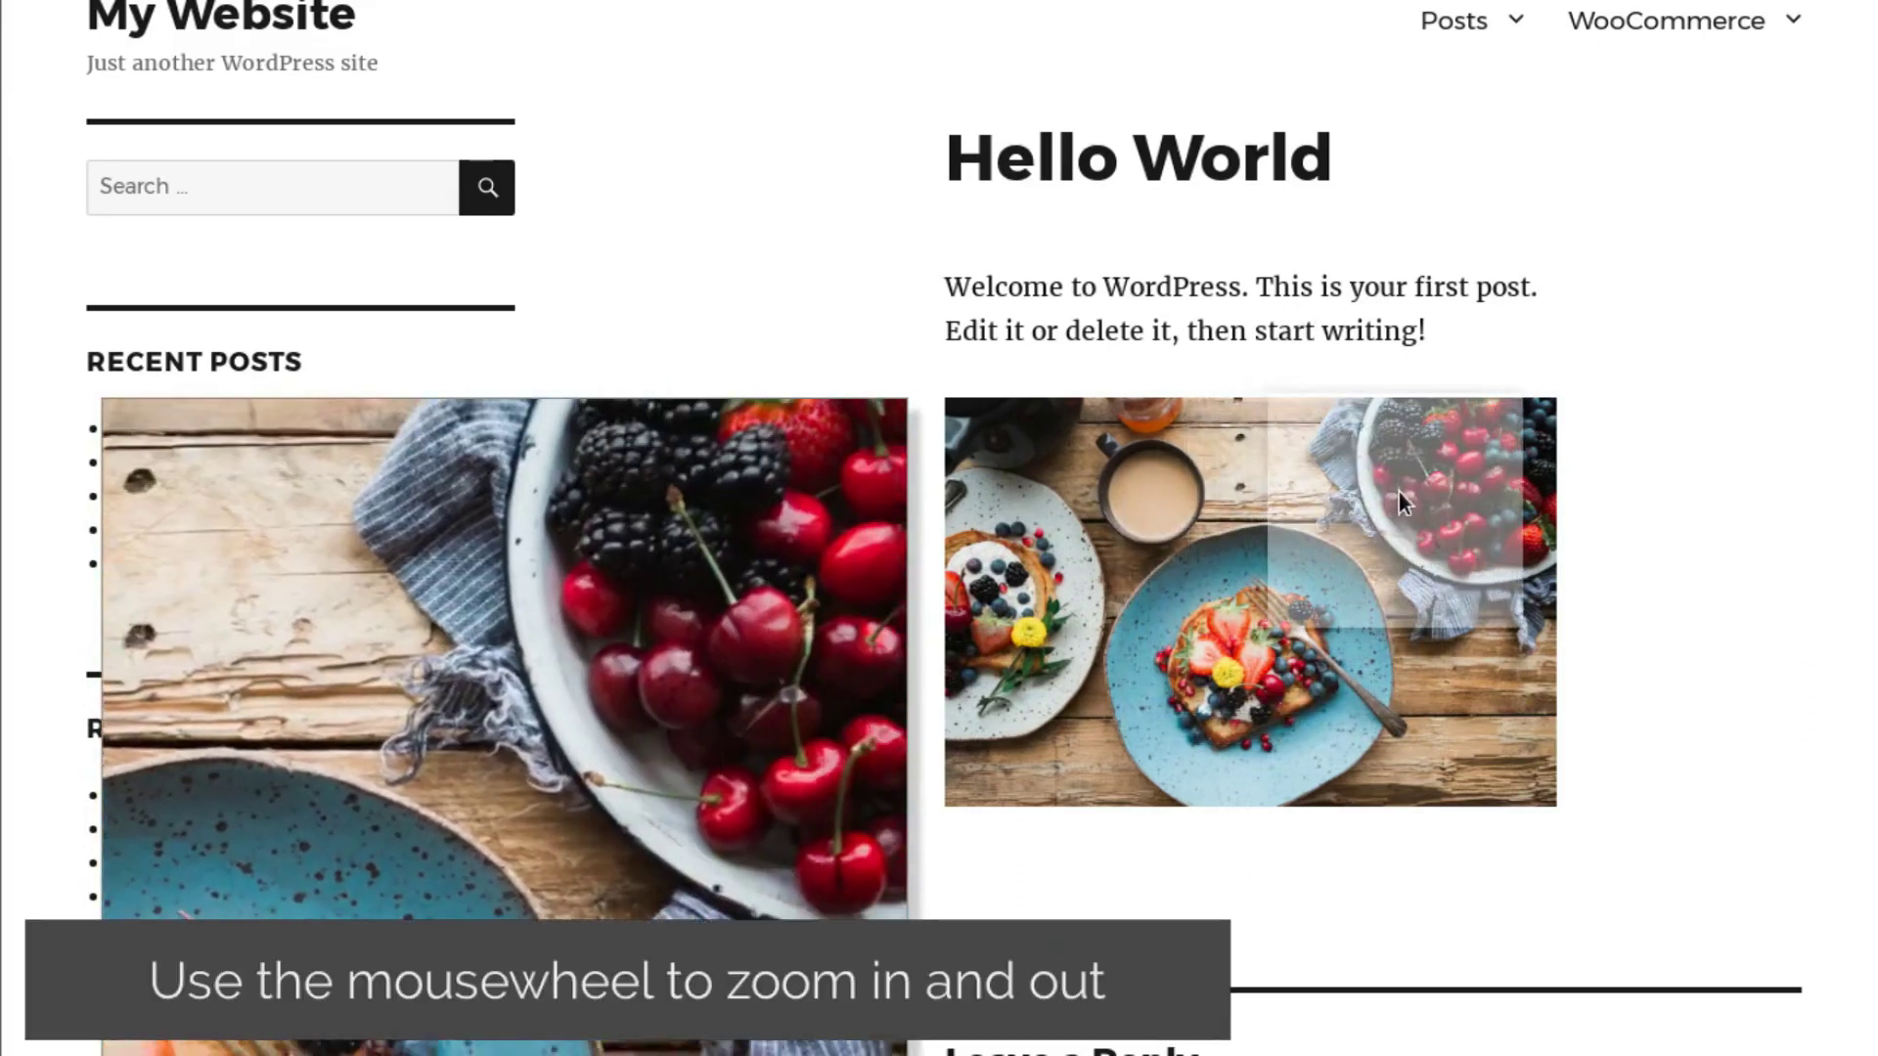
{"action": "scroll", "coordinate": [1447, 487], "scroll_direction": "down", "scroll_amount": 3}
{"action": "scroll", "coordinate": [1446, 487], "scroll_direction": "up", "scroll_amount": 2}
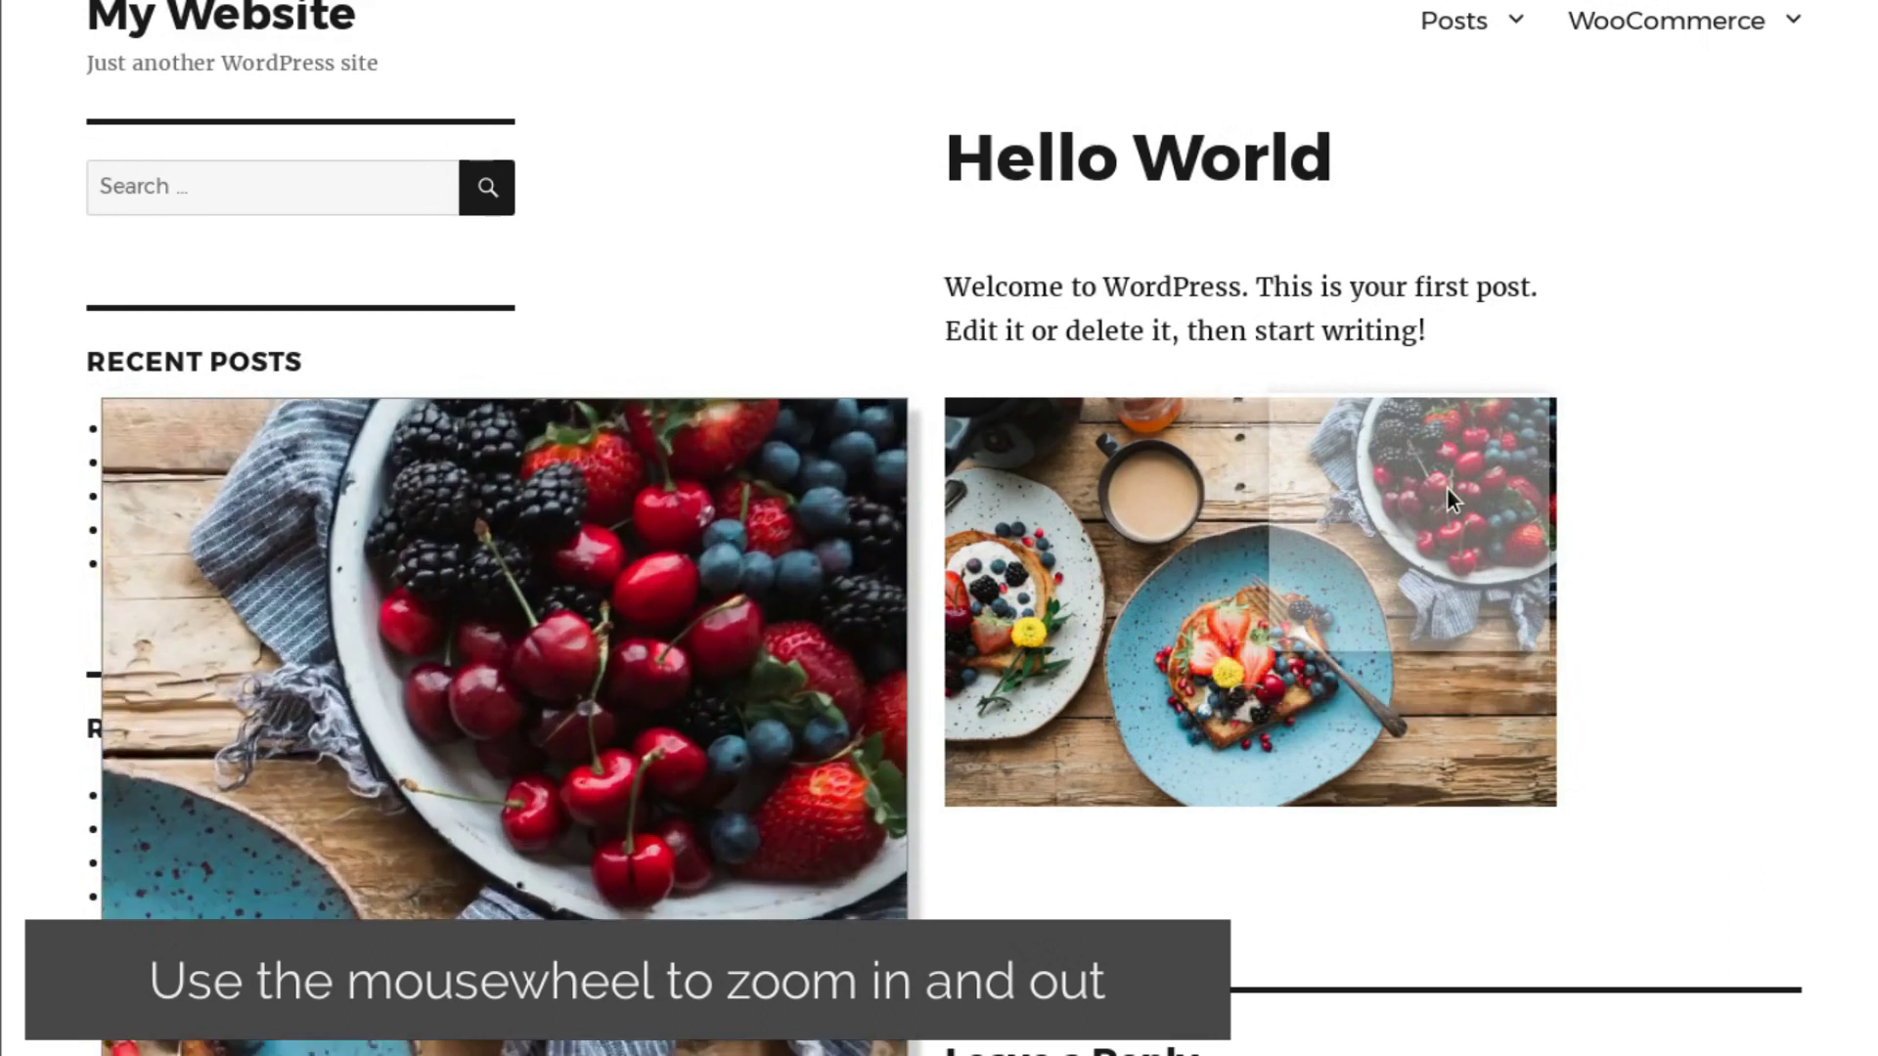
{"action": "scroll", "coordinate": [1446, 487], "scroll_direction": "down", "scroll_amount": 2}
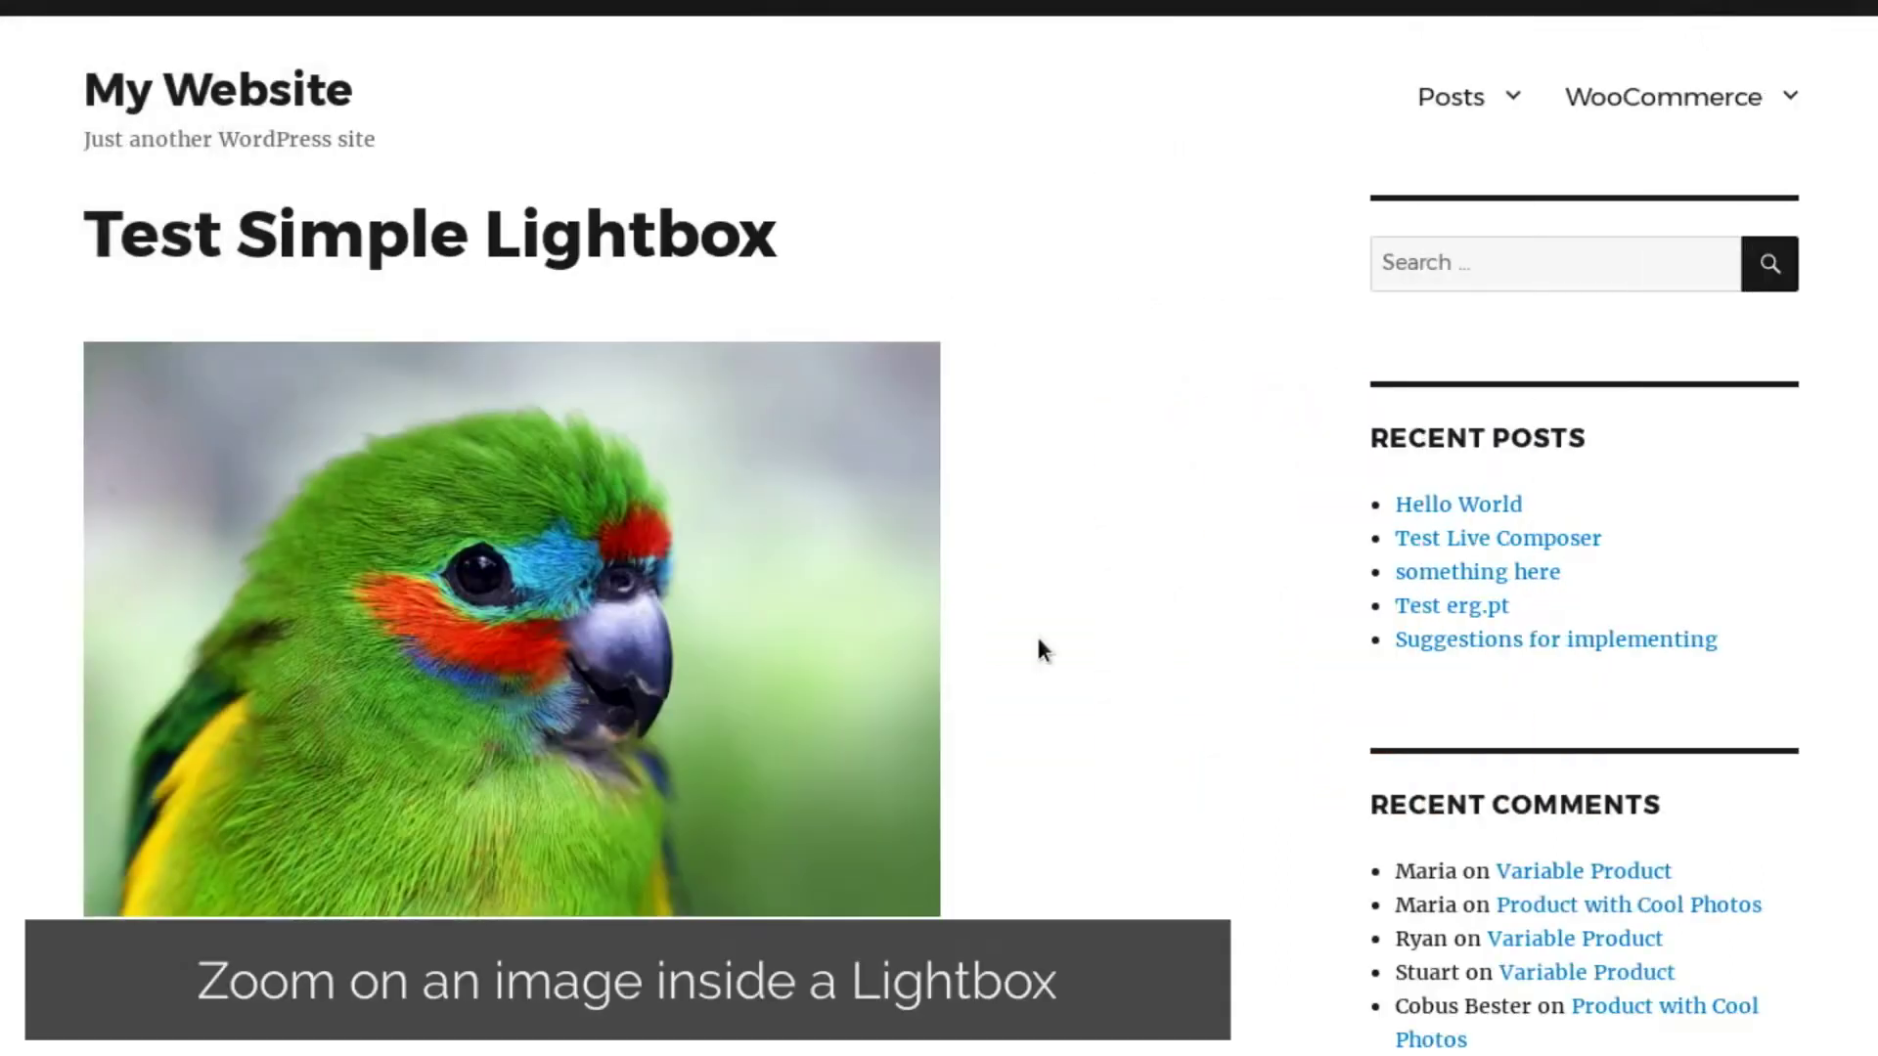
{"action": "left_click", "coordinate": [491, 651]}
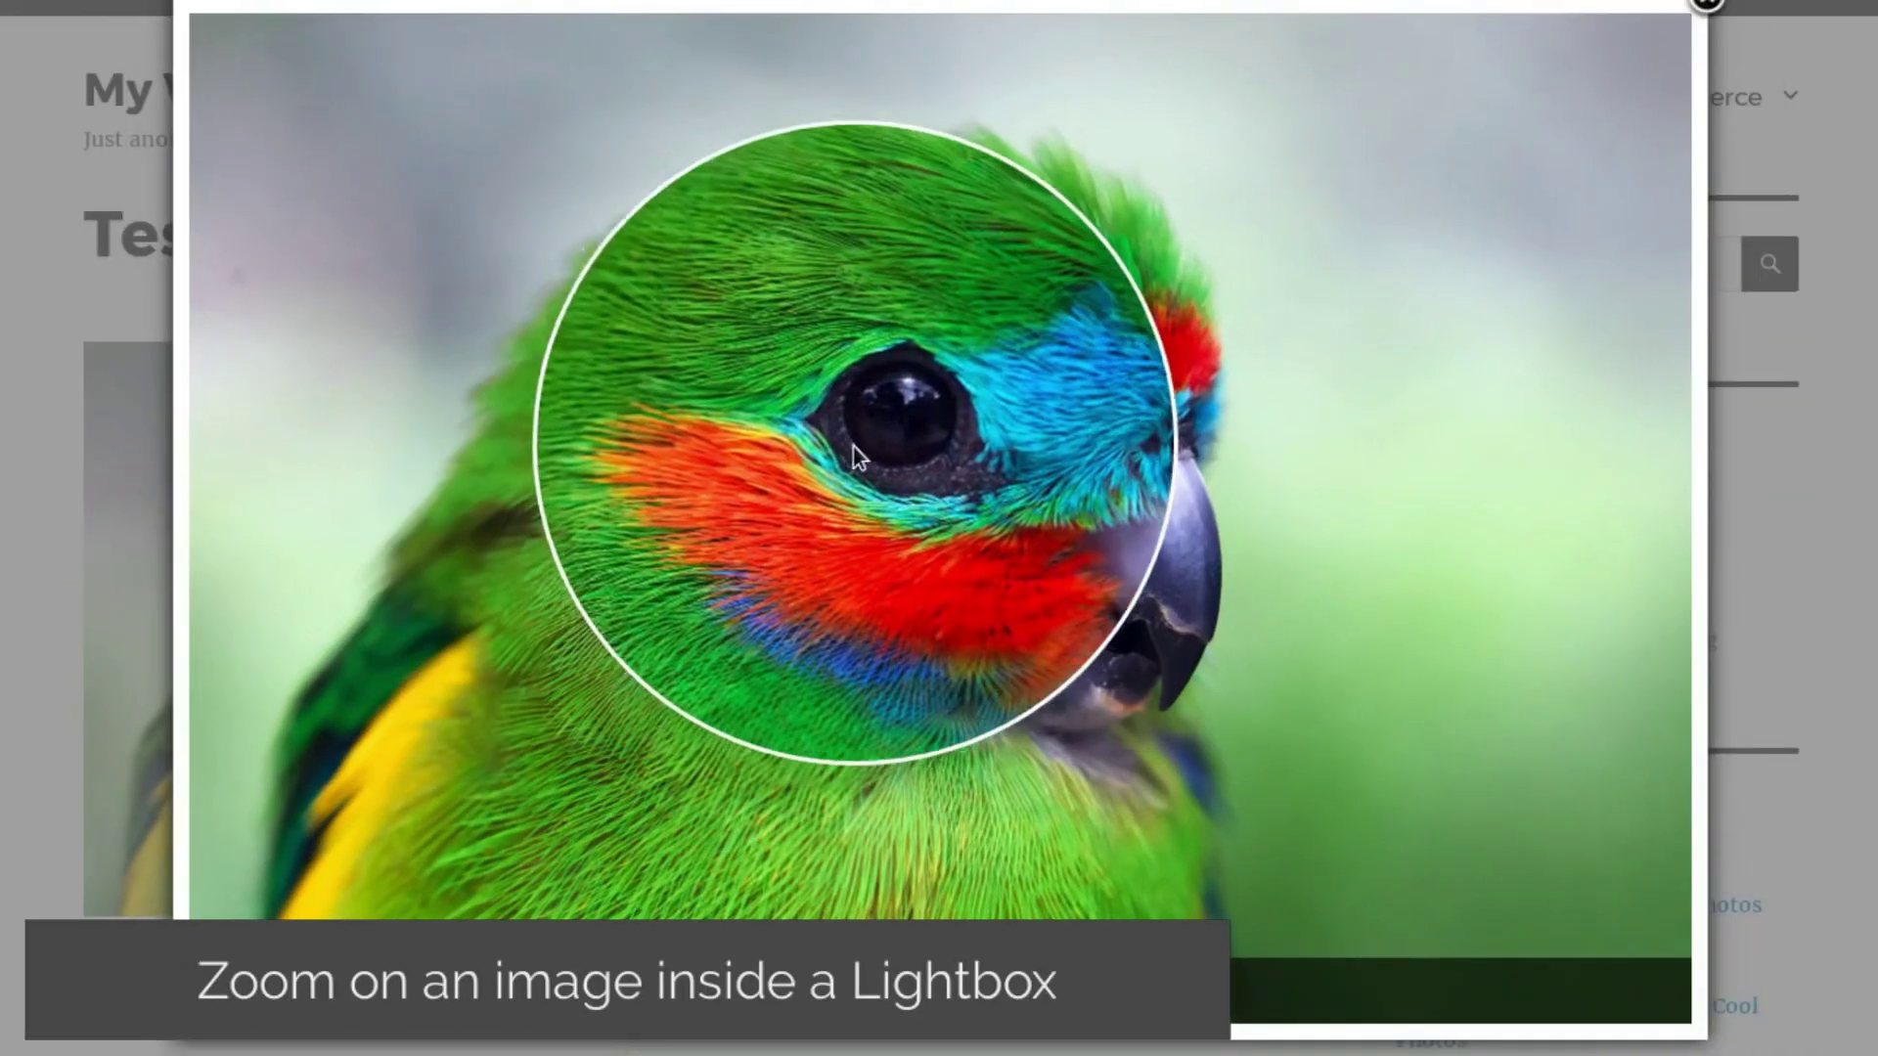
{"action": "left_click", "coordinate": [1710, 8]}
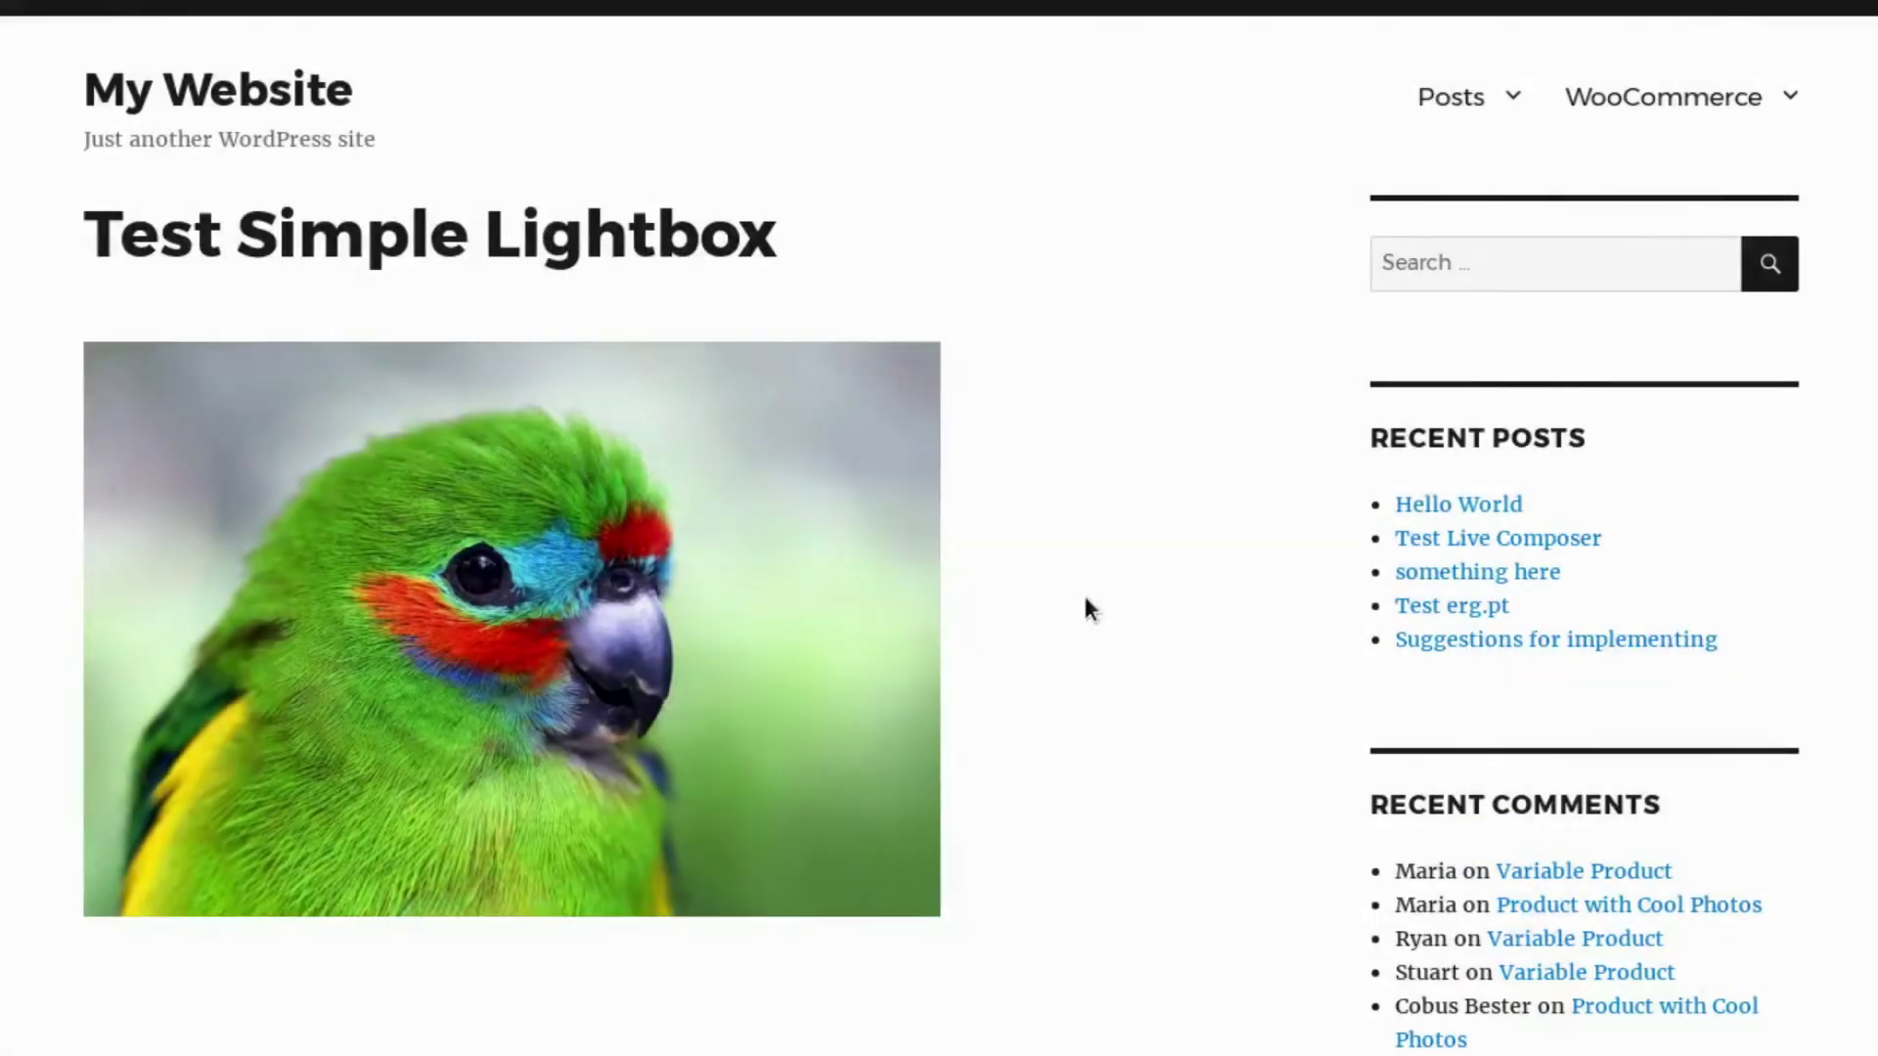